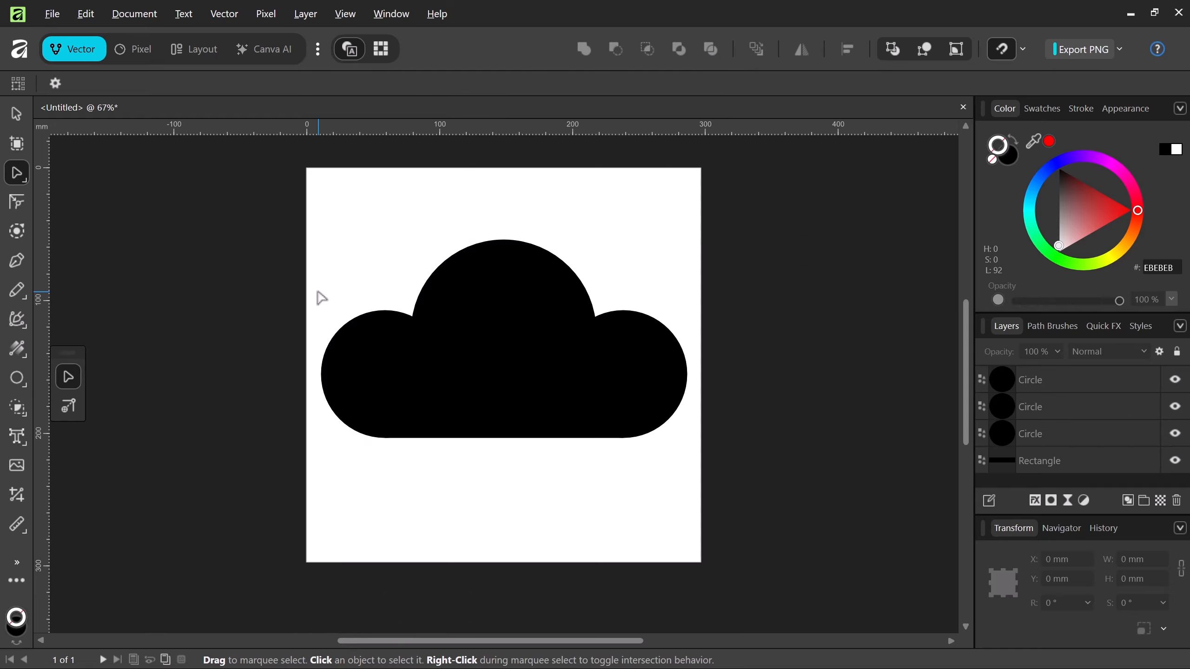
Try uniting the three circles and the rectangle into one cloud with the Add Boolean operation, and undo it.
{"action": "left_click_drag", "start_coordinate": [333, 248], "coordinate": [647, 399]}
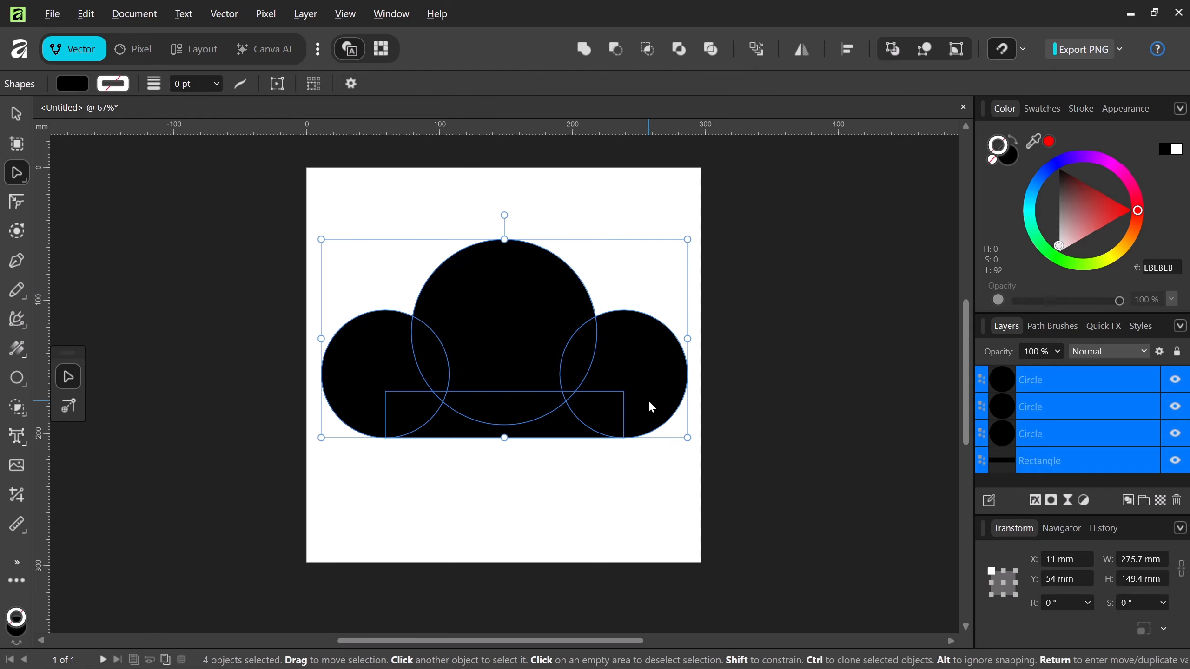
{"action": "left_click", "coordinate": [584, 49]}
{"action": "key", "text": "ctrl+z"}
Merge all areas of the three circles and the rectangle into one cloud shape with the Shape Builder in add mode.
{"action": "left_click", "coordinate": [17, 407]}
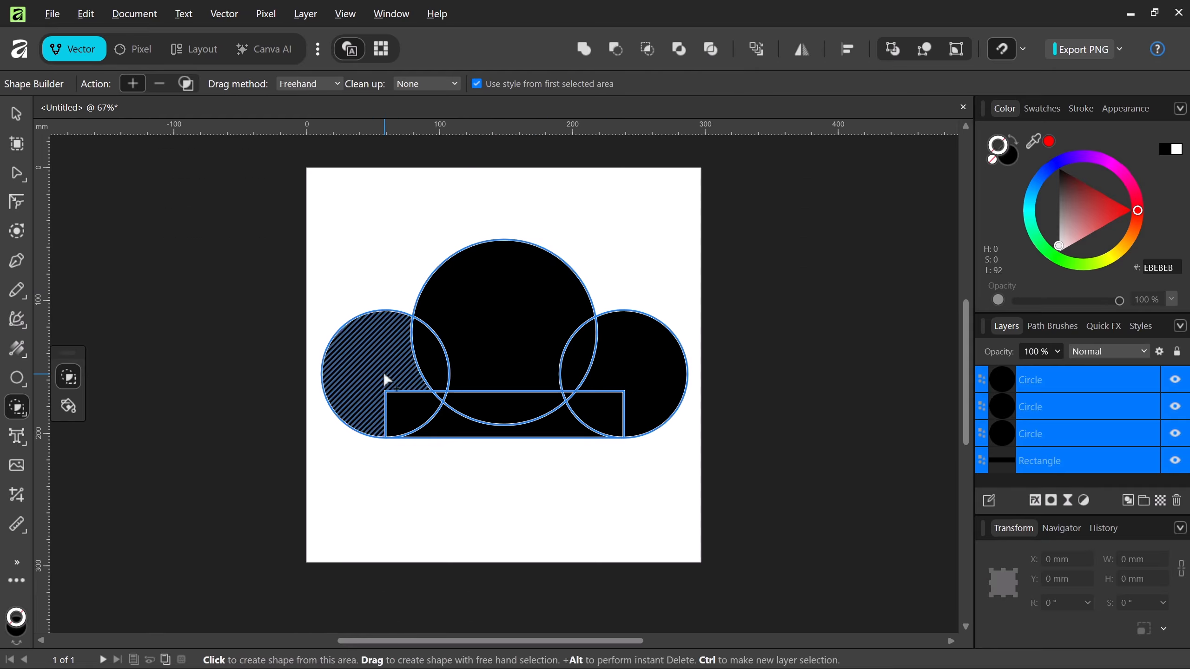
{"action": "mouse_move", "coordinate": [383, 372]}
{"action": "left_mouse_down"}
{"action": "mouse_move", "coordinate": [553, 418]}
{"action": "mouse_move", "coordinate": [426, 398]}
{"action": "mouse_move", "coordinate": [563, 394]}
{"action": "mouse_move", "coordinate": [379, 412]}
{"action": "left_mouse_up"}
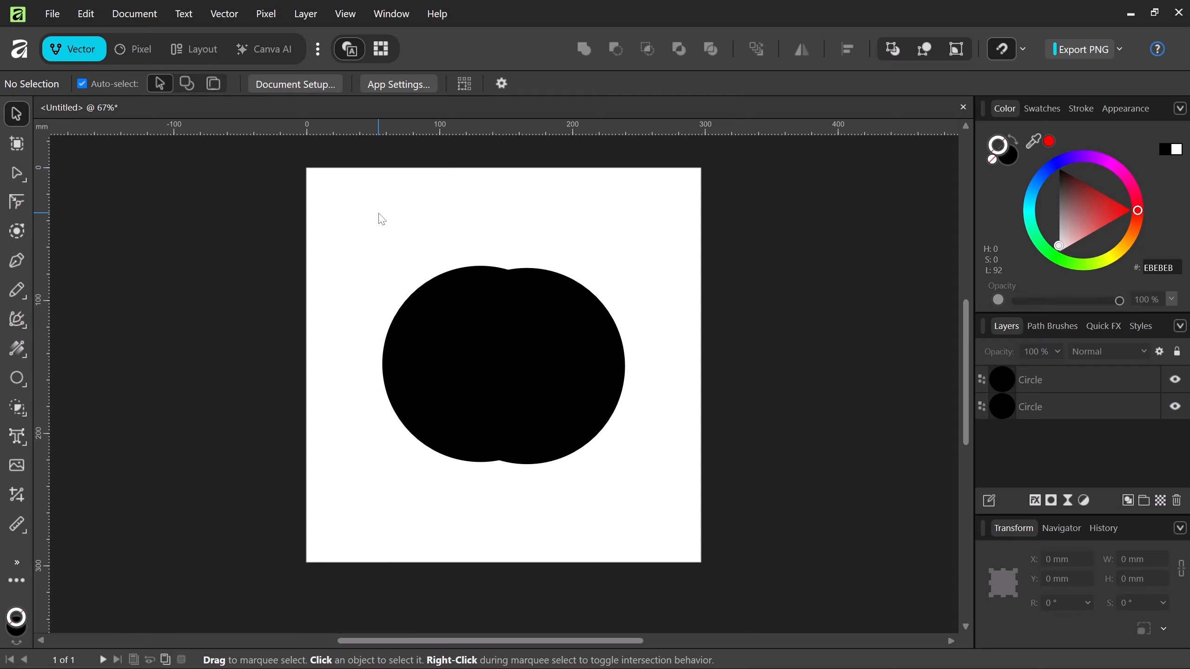
Try the Intersect Boolean operation on the two overlapping circles, and undo it.
{"action": "left_click_drag", "start_coordinate": [382, 219], "coordinate": [565, 399]}
{"action": "left_click", "coordinate": [651, 49]}
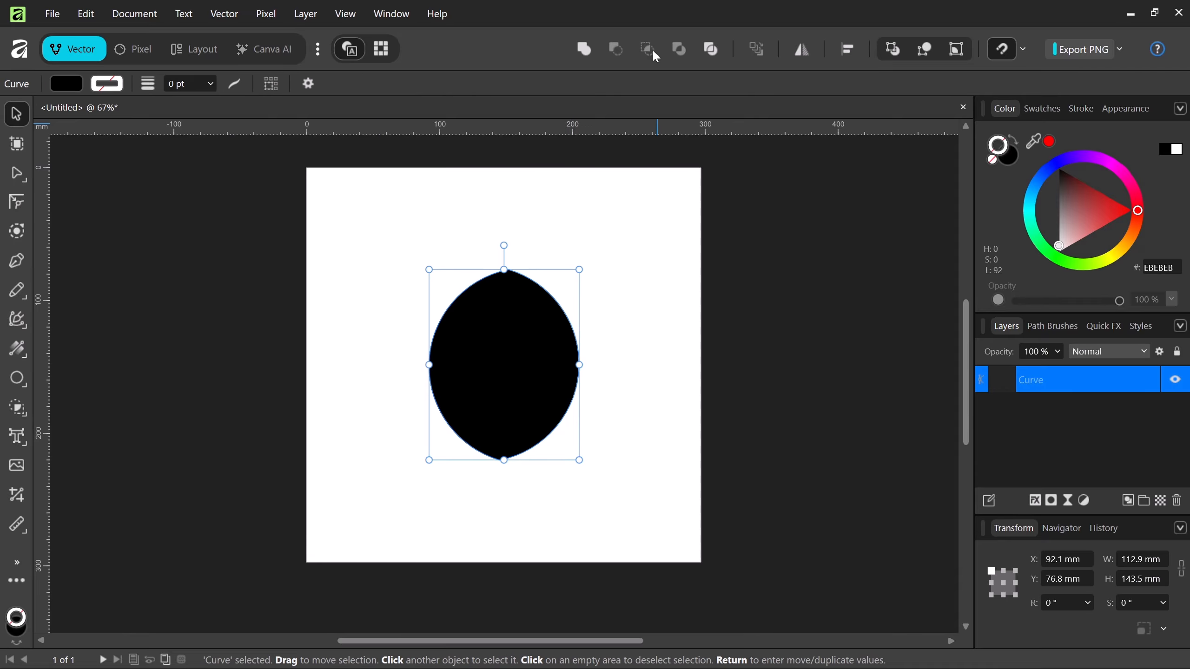
{"action": "key", "text": "ctrl+z"}
Delete the crescents on both sides of the two overlapping circles with the Shape Builder, keeping only their overlap.
{"action": "left_click", "coordinate": [16, 408]}
{"action": "left_click", "coordinate": [416, 401]}
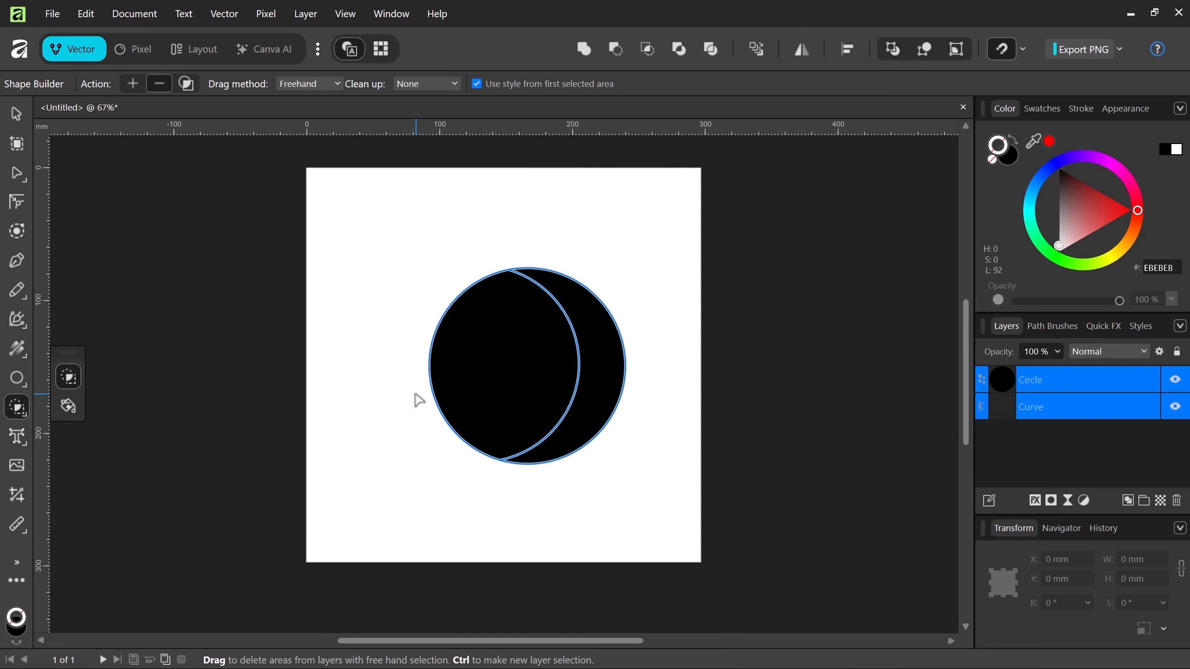
{"action": "left_click", "coordinate": [592, 426]}
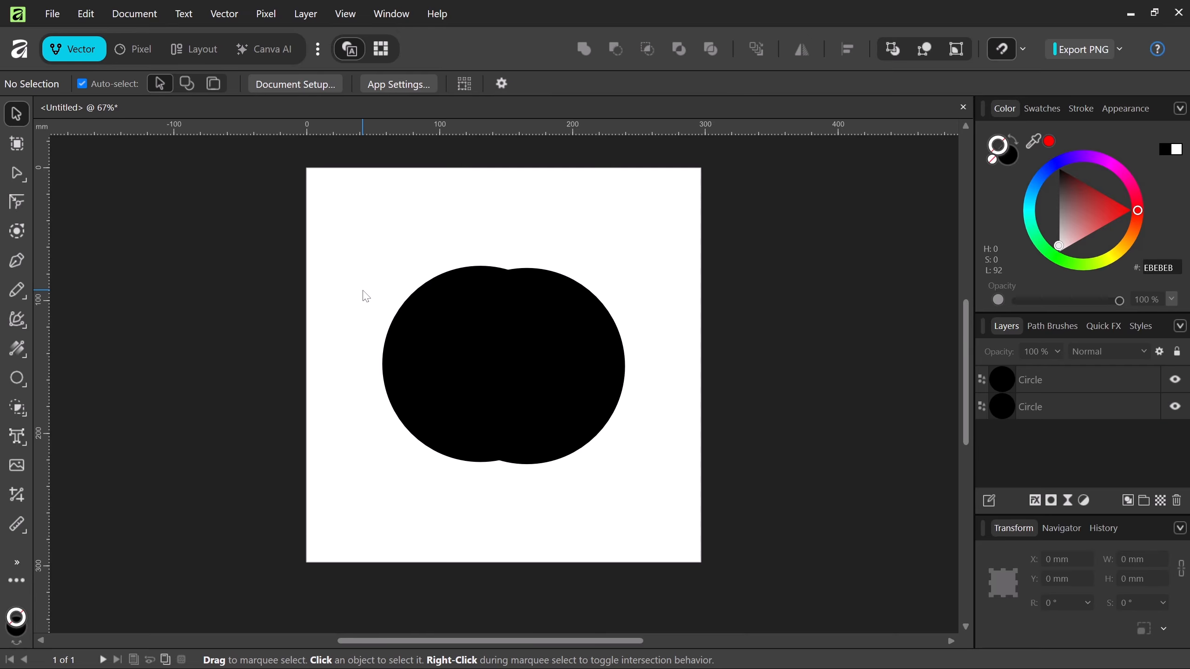
Try the Xor Boolean operation on the two overlapping circles, and undo it.
{"action": "left_click_drag", "start_coordinate": [365, 278], "coordinate": [588, 396]}
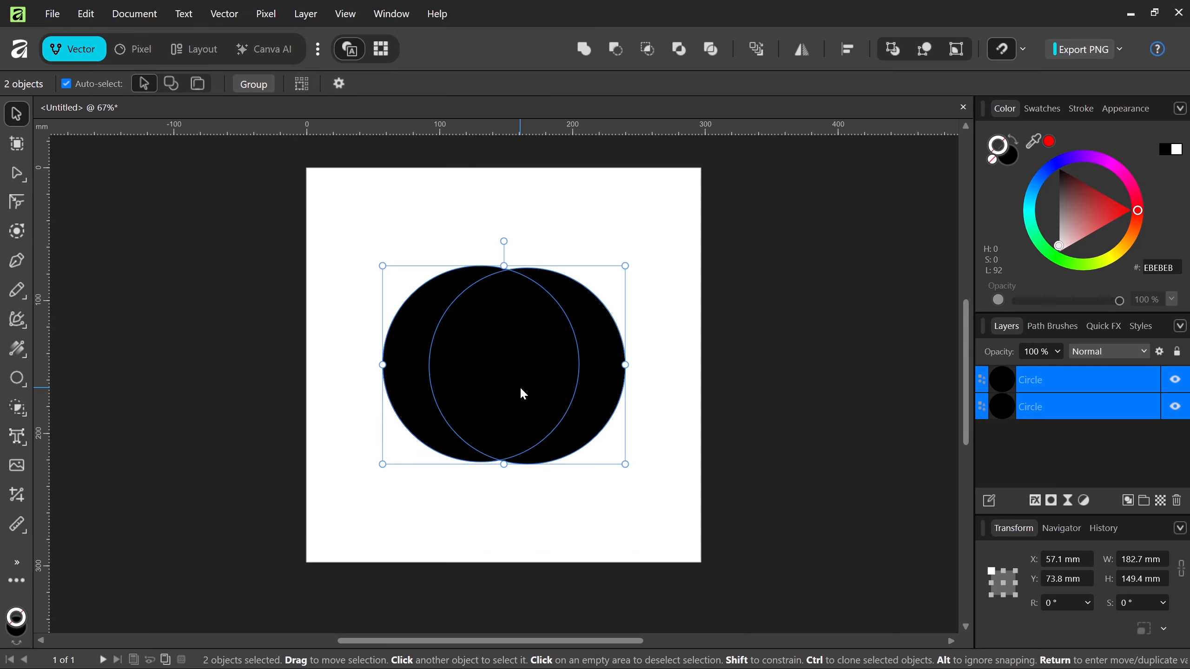
{"action": "left_click", "coordinate": [677, 45]}
{"action": "key", "text": "ctrl+z"}
Delete the outer parts of the four corner circles around the central circle with the Shape Builder.
{"action": "left_click", "coordinate": [16, 407]}
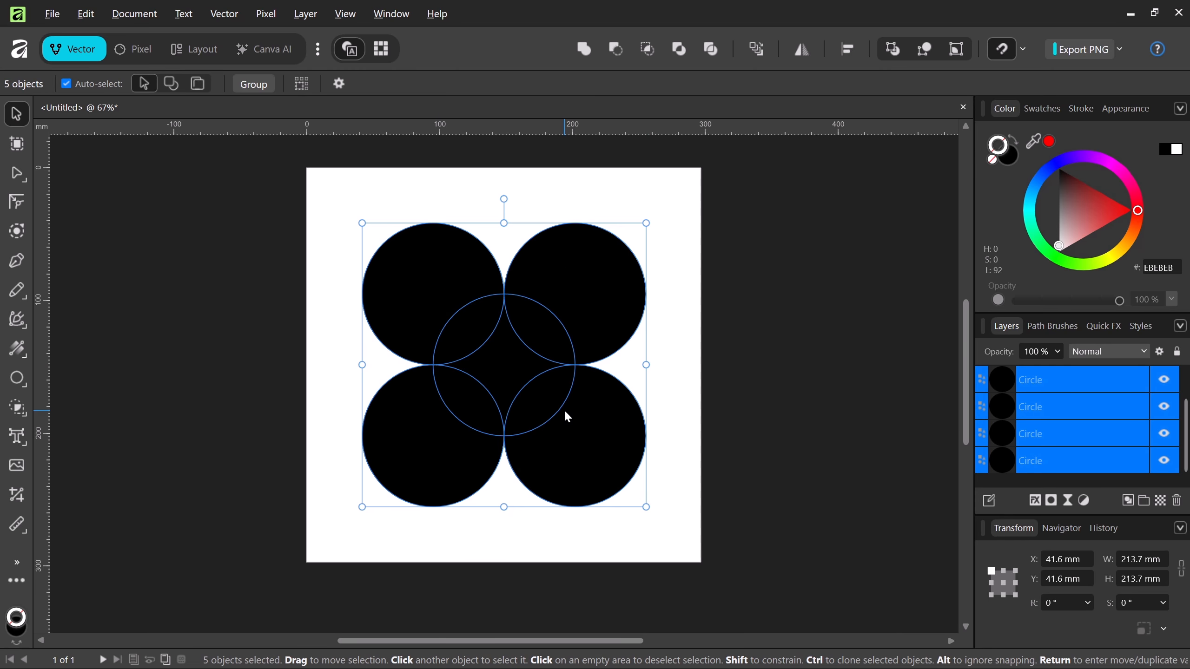
{"action": "left_click", "coordinate": [16, 407]}
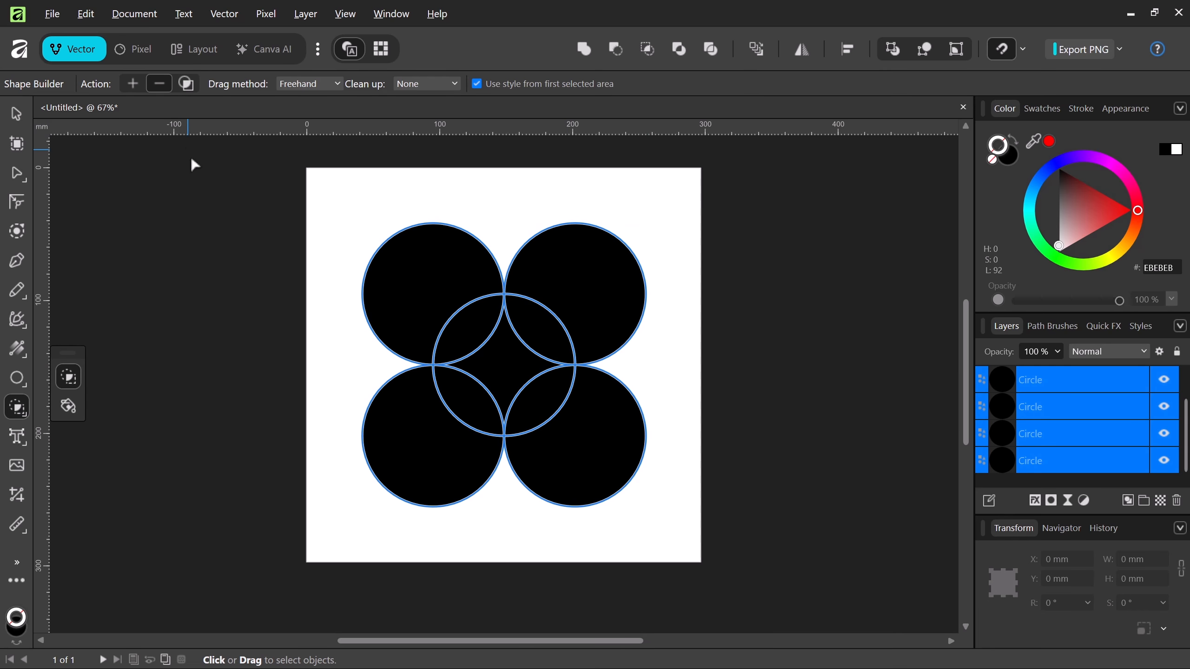
{"action": "left_click", "coordinate": [383, 279]}
{"action": "left_click", "coordinate": [608, 279]}
{"action": "left_click", "coordinate": [604, 411]}
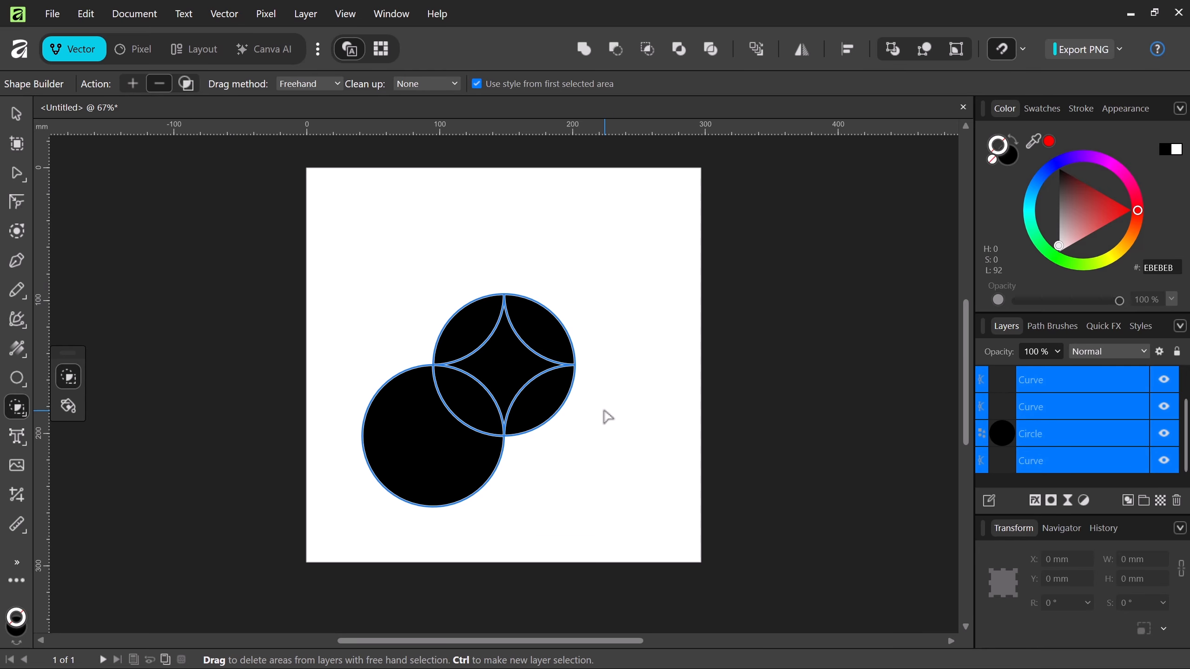
{"action": "left_click", "coordinate": [450, 469]}
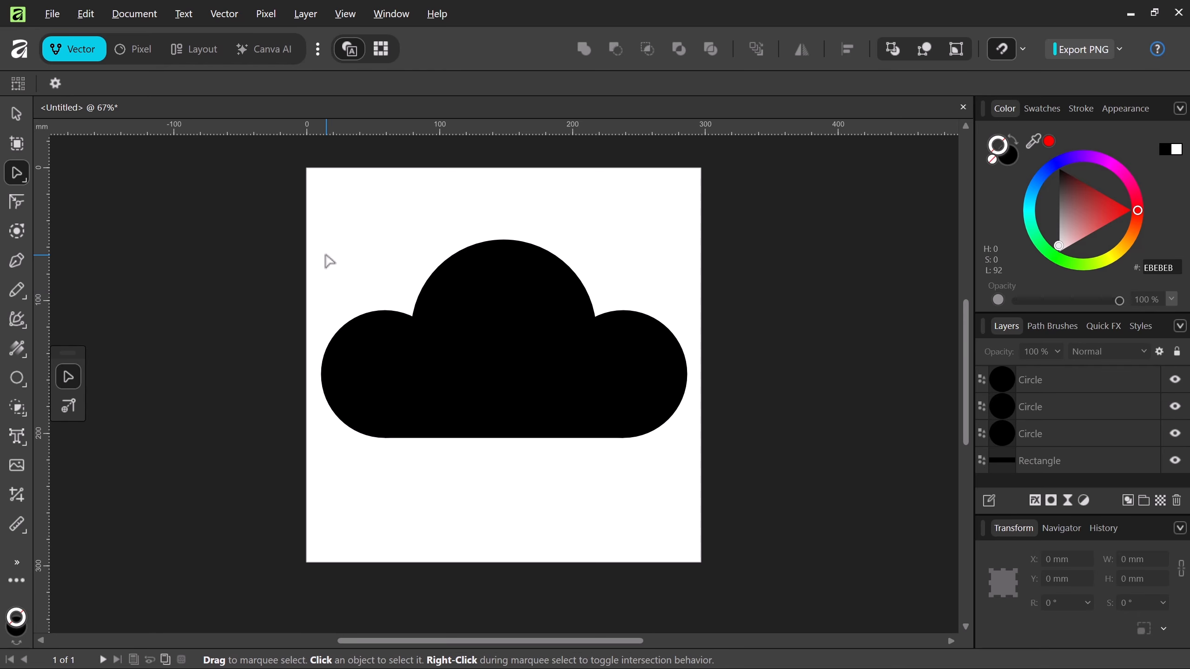
Try combining the cloud's three circles and rectangle into a single curve with the Add Boolean operation, and undo it.
{"action": "left_click_drag", "start_coordinate": [332, 246], "coordinate": [649, 403]}
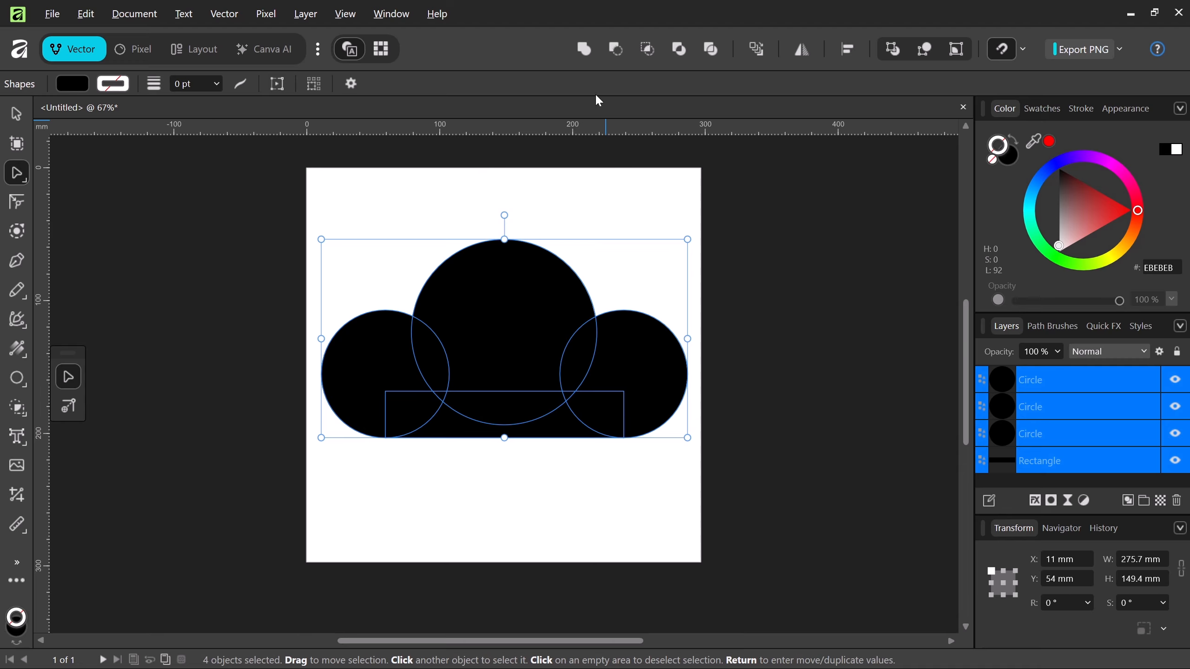
{"action": "left_click", "coordinate": [584, 49]}
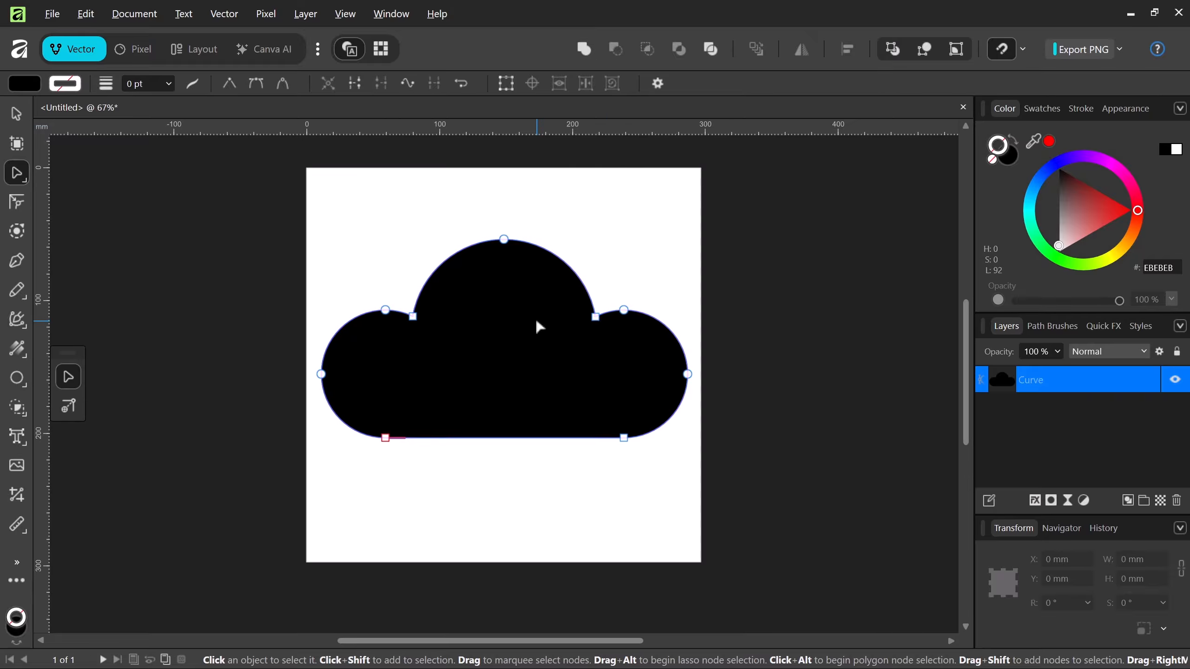
{"action": "key", "text": "ctrl+z"}
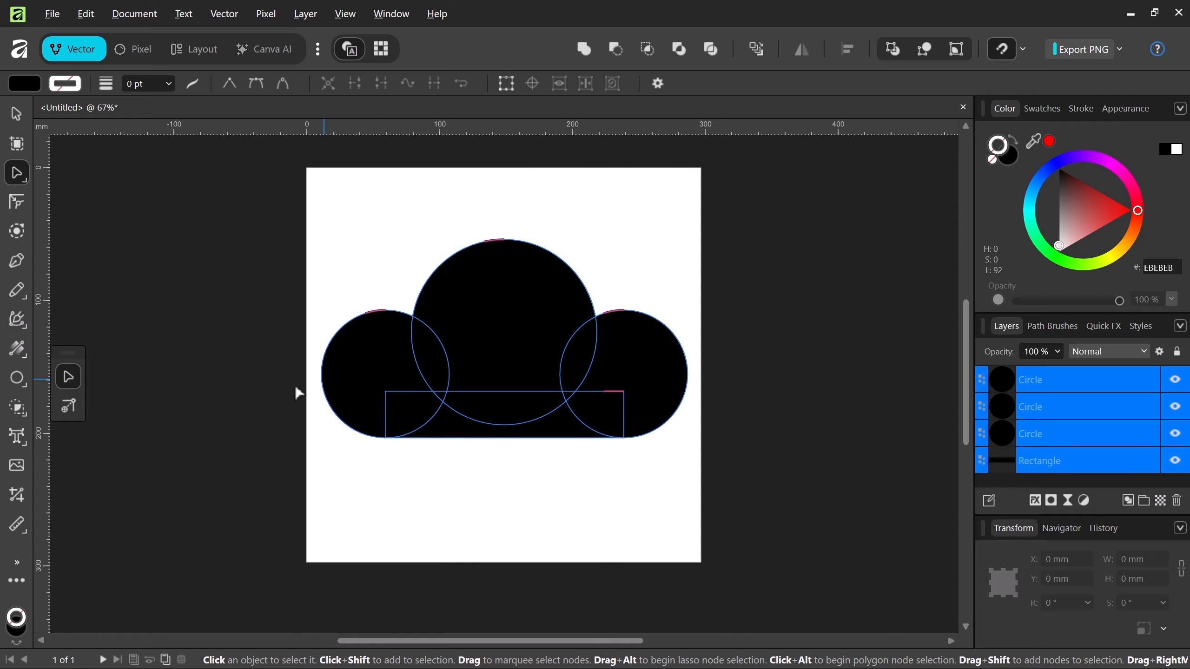
Try merging the cloud's circles and rectangle in one freehand stroke with the Shape Builder in add mode, and undo it.
{"action": "left_click", "coordinate": [17, 407]}
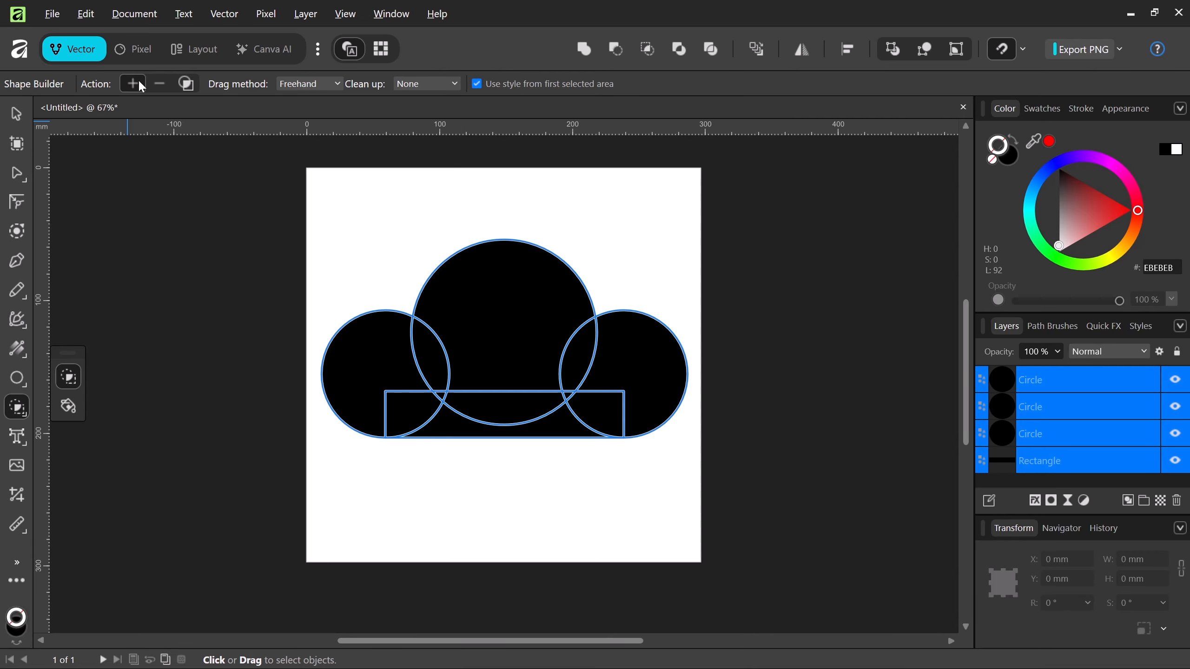
{"action": "mouse_move", "coordinate": [383, 372]}
{"action": "left_mouse_down"}
{"action": "mouse_move", "coordinate": [497, 338]}
{"action": "mouse_move", "coordinate": [611, 360]}
{"action": "mouse_move", "coordinate": [623, 387]}
{"action": "mouse_move", "coordinate": [610, 411]}
{"action": "mouse_move", "coordinate": [564, 416]}
{"action": "mouse_move", "coordinate": [422, 405]}
{"action": "mouse_move", "coordinate": [438, 393]}
{"action": "mouse_move", "coordinate": [511, 410]}
{"action": "mouse_move", "coordinate": [565, 393]}
{"action": "mouse_move", "coordinate": [526, 414]}
{"action": "mouse_move", "coordinate": [378, 412]}
{"action": "left_mouse_up"}
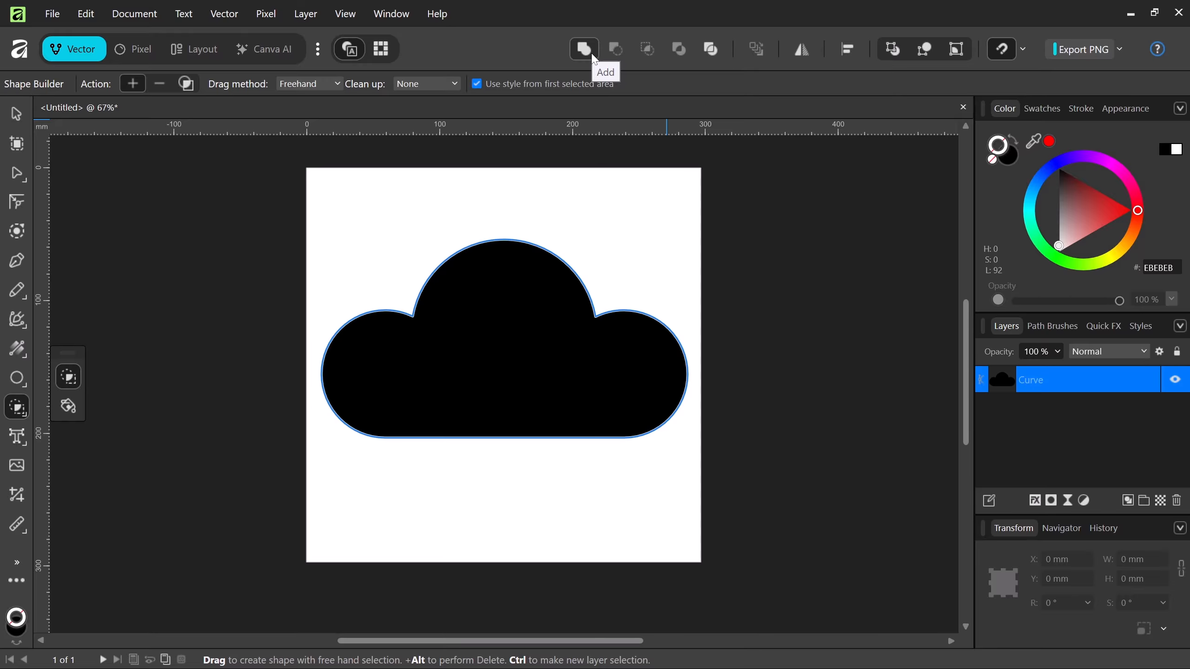
{"action": "key", "text": "ctrl+z"}
{"action": "key", "text": "v"}
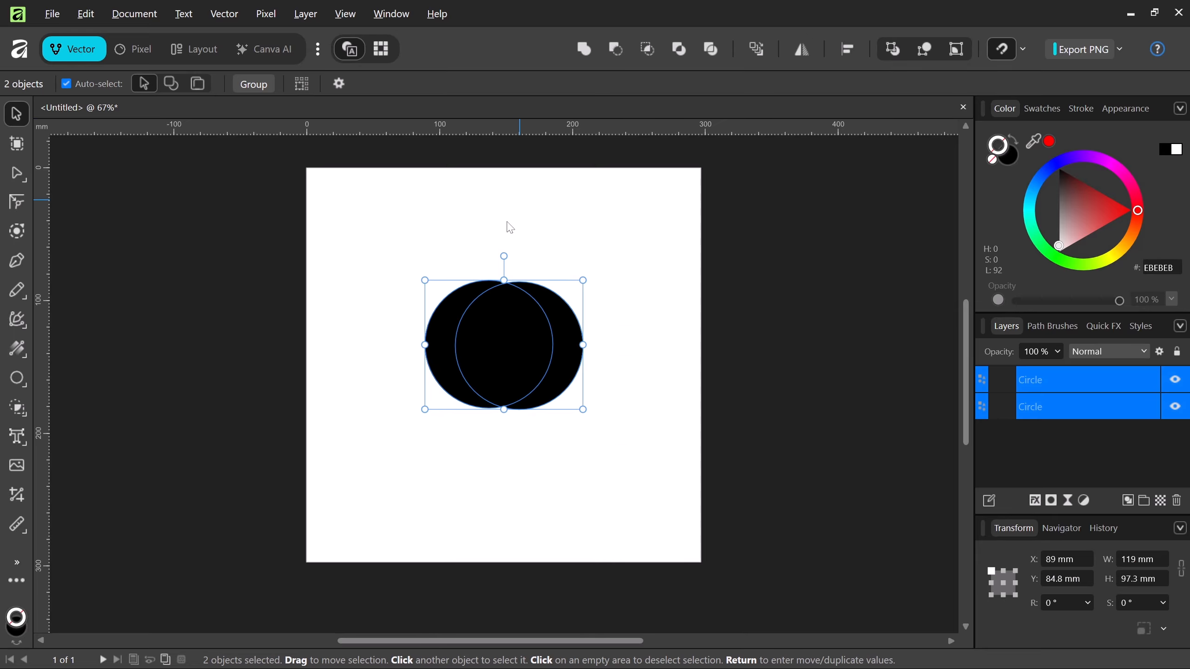
Enlarge the two overlapping circles together to about 183 by 149 mm in the middle of the page.
{"action": "left_click", "coordinate": [476, 247]}
{"action": "left_click_drag", "start_coordinate": [456, 258], "coordinate": [668, 479]}
{"action": "left_click_drag", "start_coordinate": [584, 420], "coordinate": [542, 406]}
{"action": "left_click", "coordinate": [680, 447]}
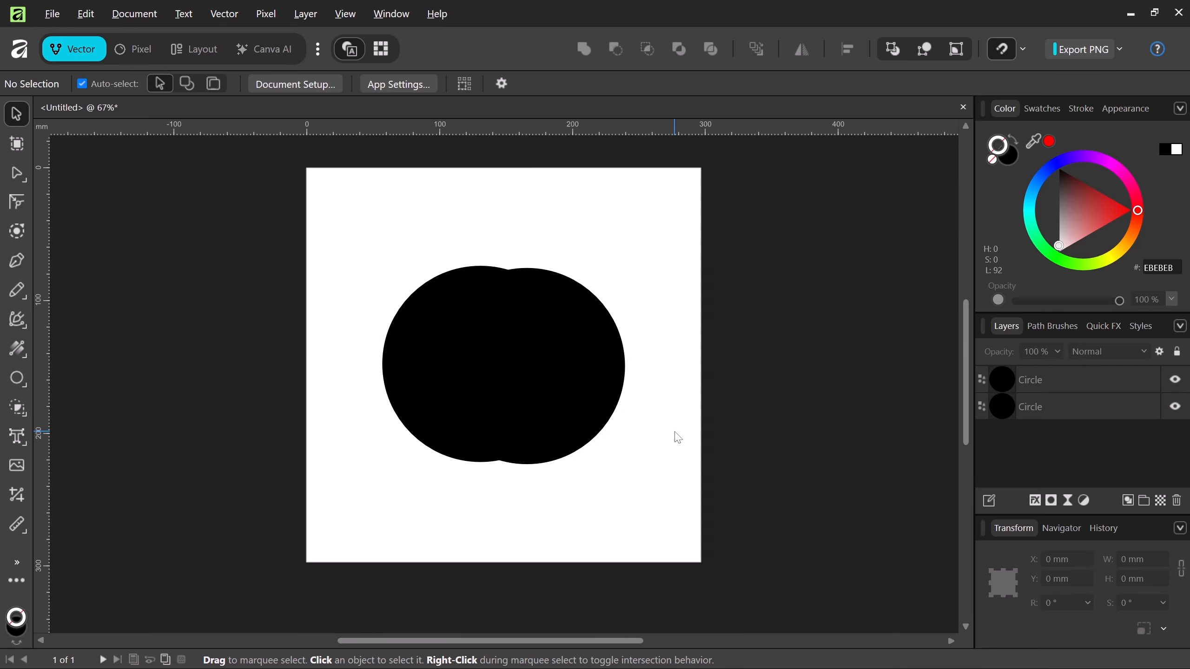
Try the Subtract Boolean operation on the two overlapping circles to cut out a crescent moon, and undo it.
{"action": "left_click_drag", "start_coordinate": [385, 250], "coordinate": [606, 390]}
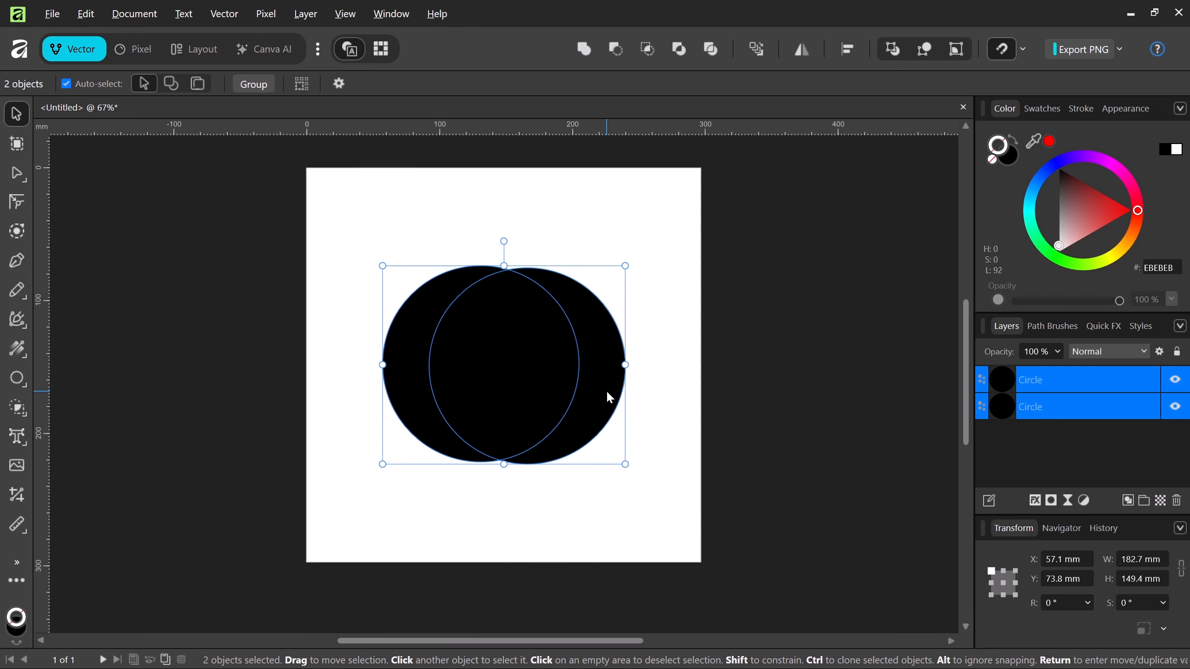
{"action": "left_click", "coordinate": [620, 50]}
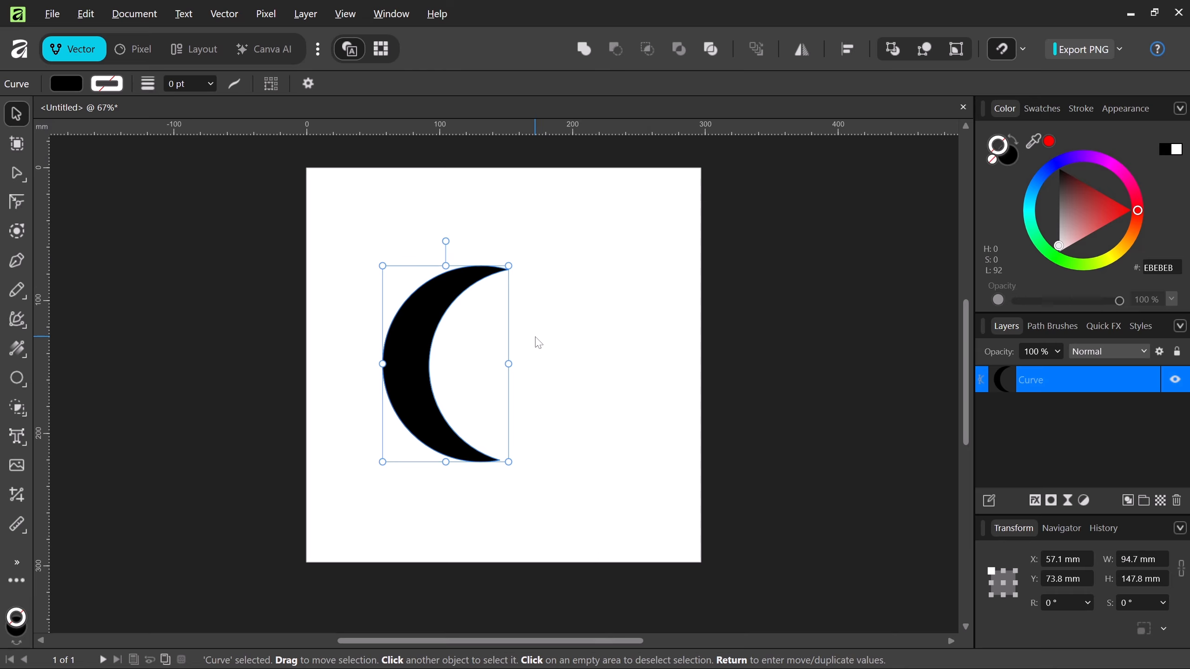
{"action": "key", "text": "ctrl+z"}
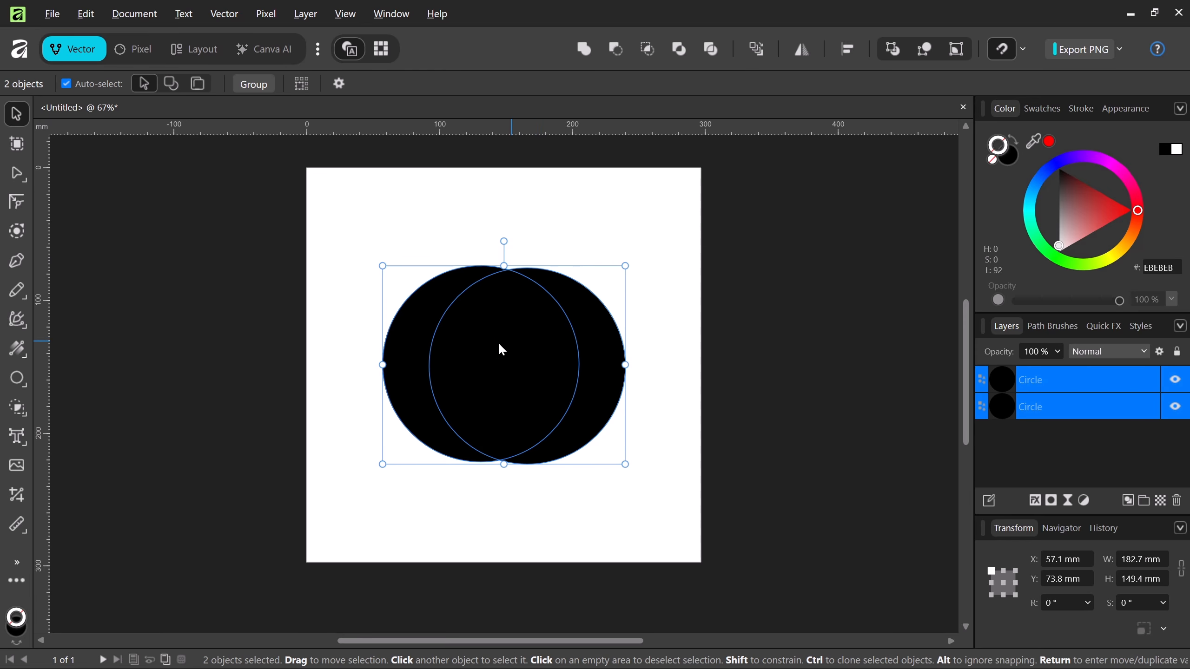
Try deleting the overlap and the right-hand crescent of the two circles with the Shape Builder in delete mode, and undo it.
{"action": "left_click", "coordinate": [16, 408]}
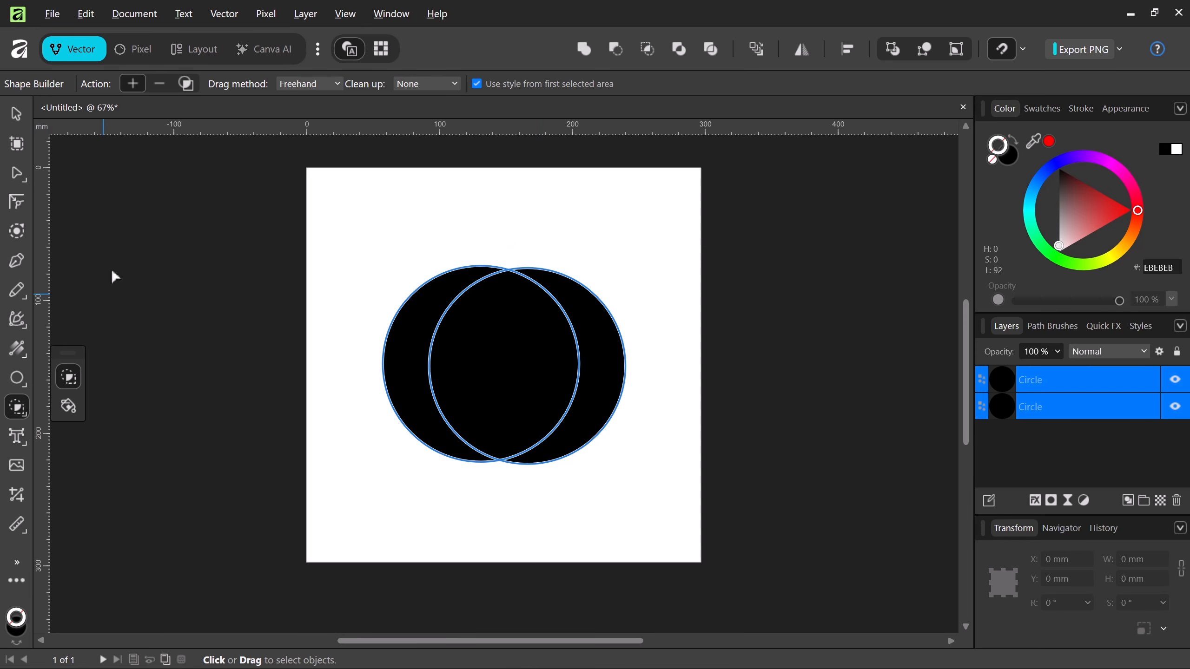
{"action": "left_click", "coordinate": [161, 82]}
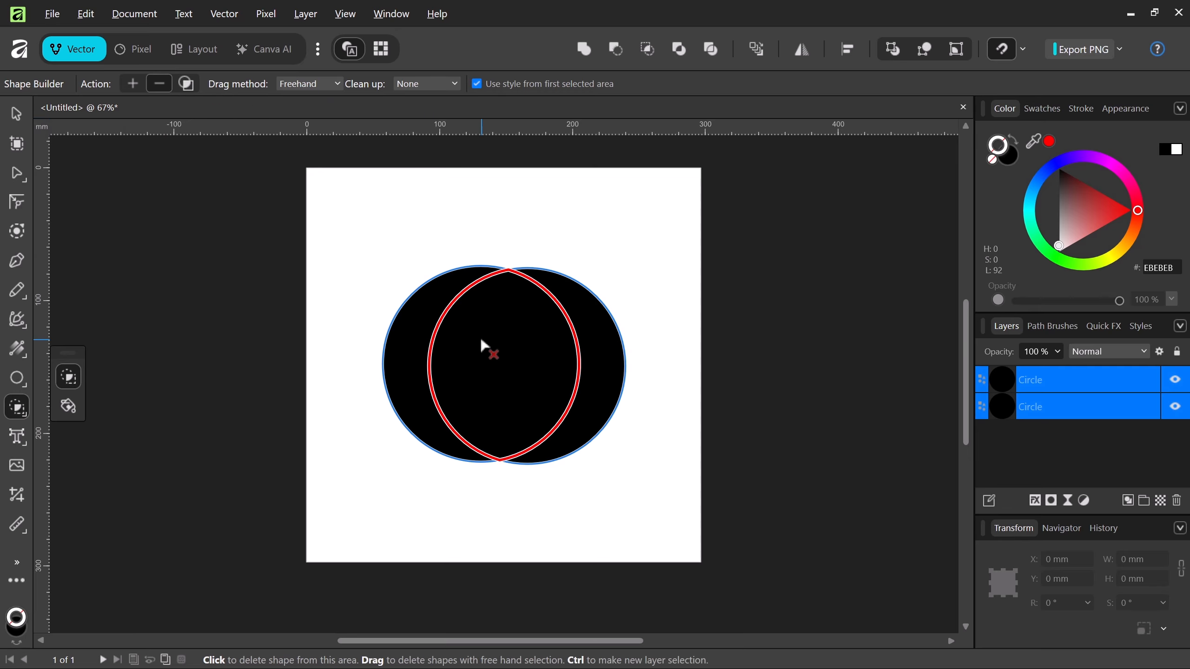
{"action": "left_click_drag", "start_coordinate": [485, 346], "coordinate": [592, 352]}
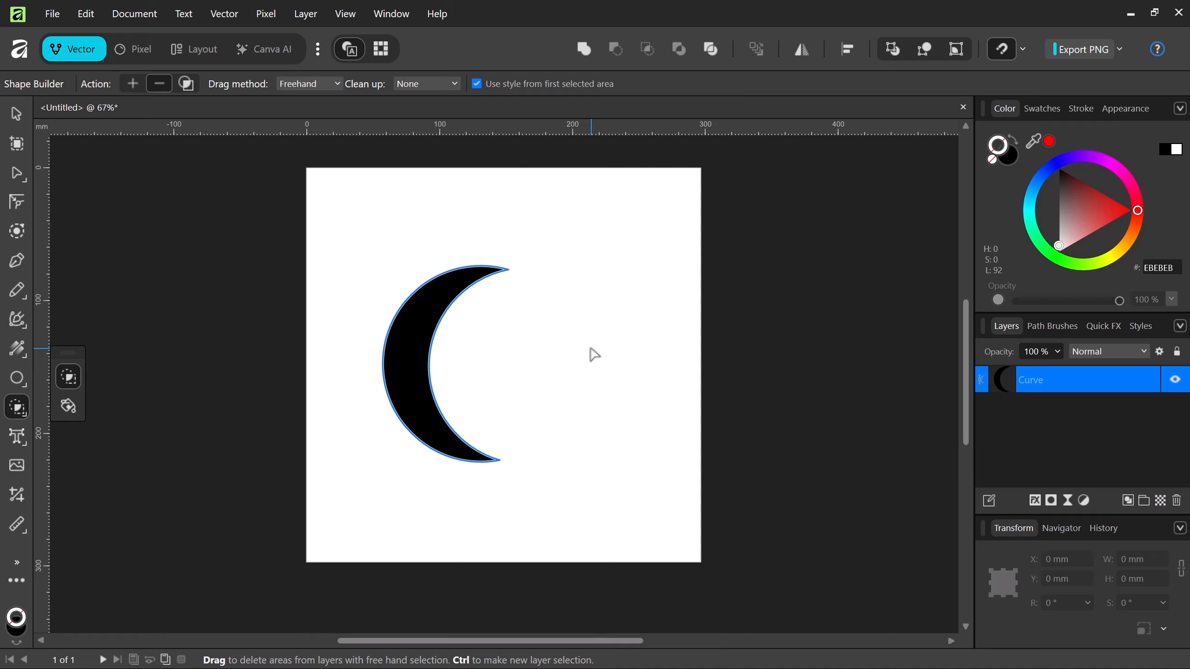
{"action": "key", "text": "ctrl+z"}
{"action": "key", "text": "v"}
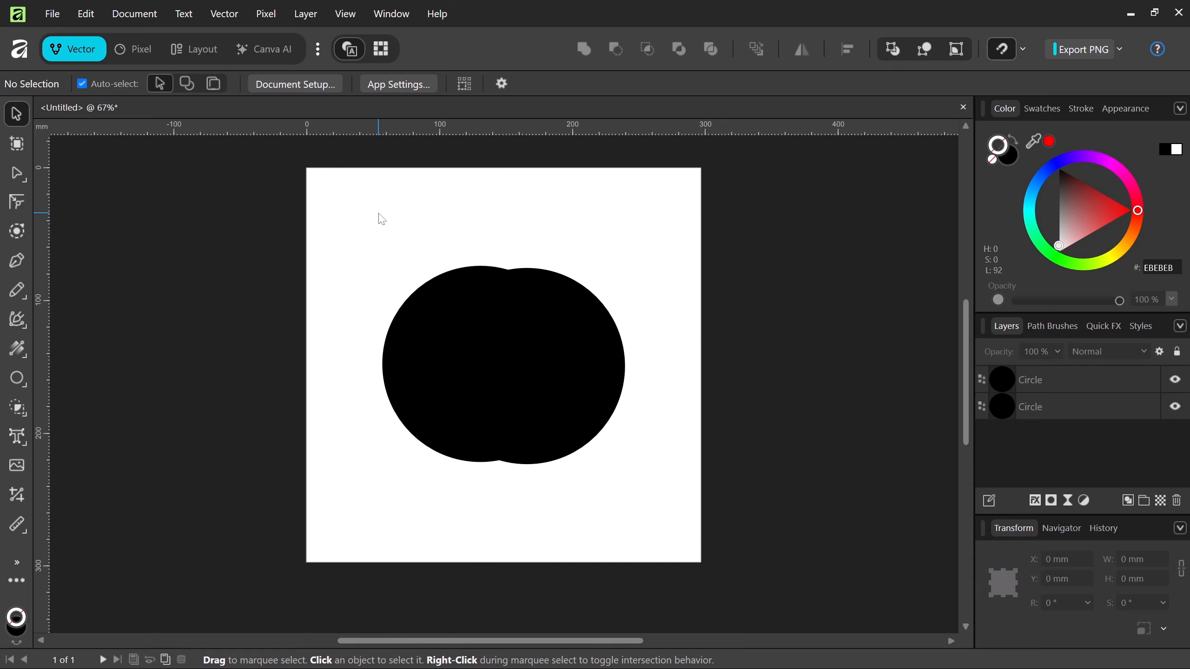
Try keeping only the overlap of the two circles with the Intersect Boolean operation, and undo it.
{"action": "left_click_drag", "start_coordinate": [410, 226], "coordinate": [565, 399]}
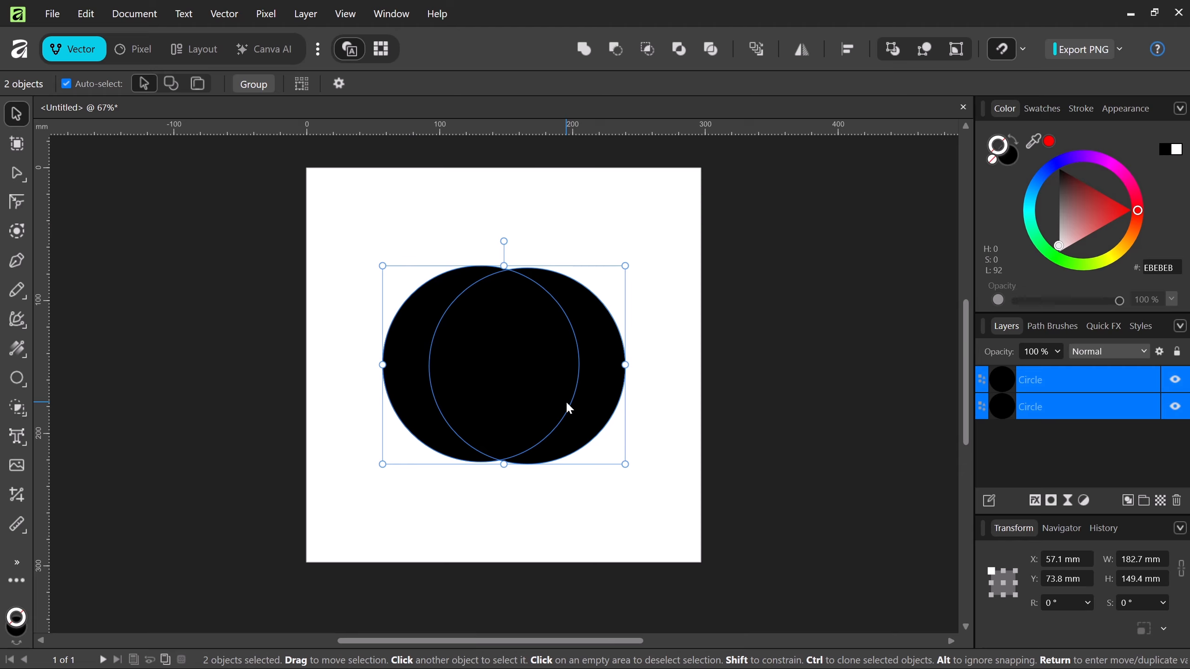
{"action": "left_click", "coordinate": [651, 49]}
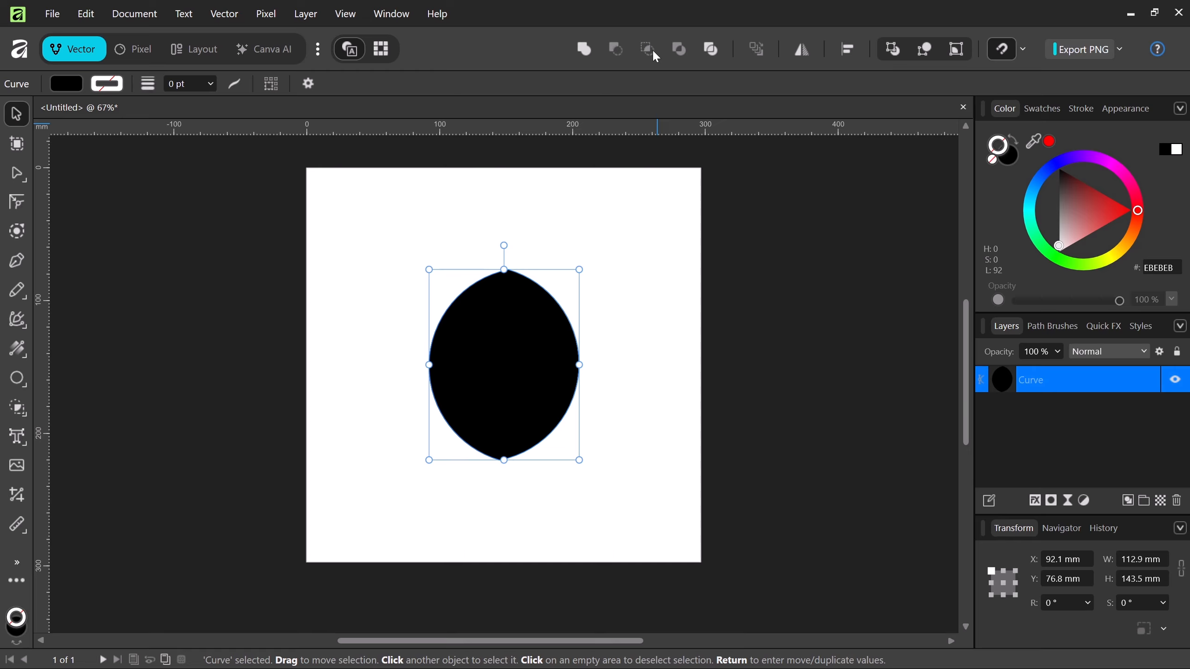
{"action": "key", "text": "ctrl+z"}
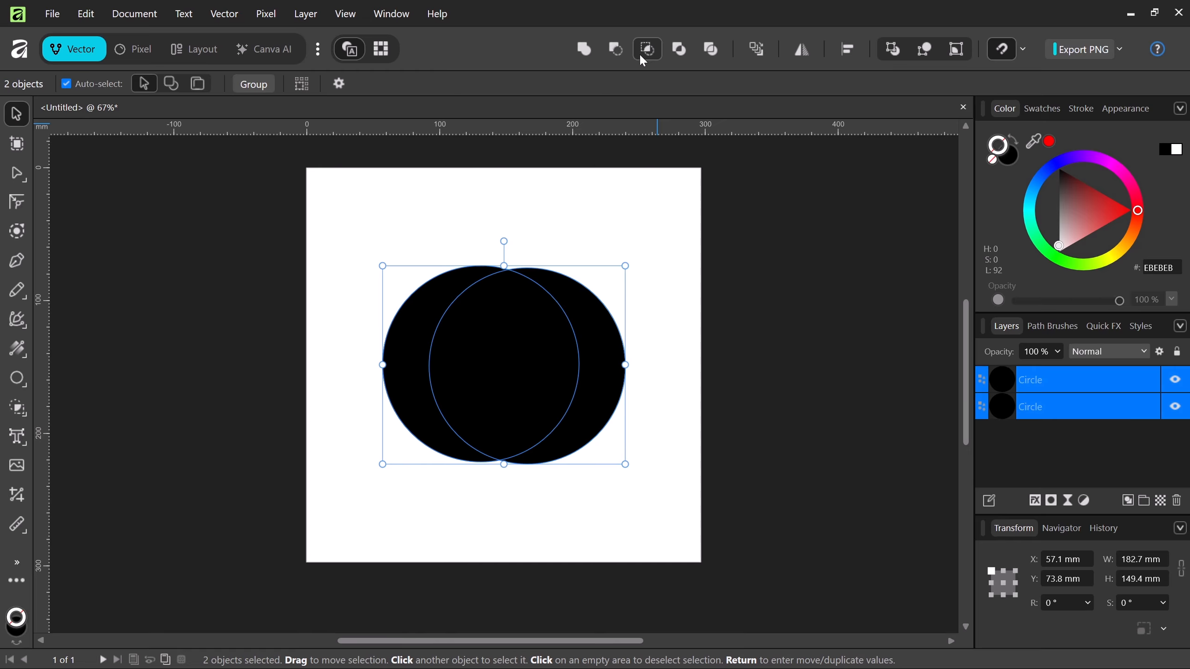
Delete the left and right crescents of the two circles with the Shape Builder so only the overlap remains.
{"action": "left_click", "coordinate": [17, 412]}
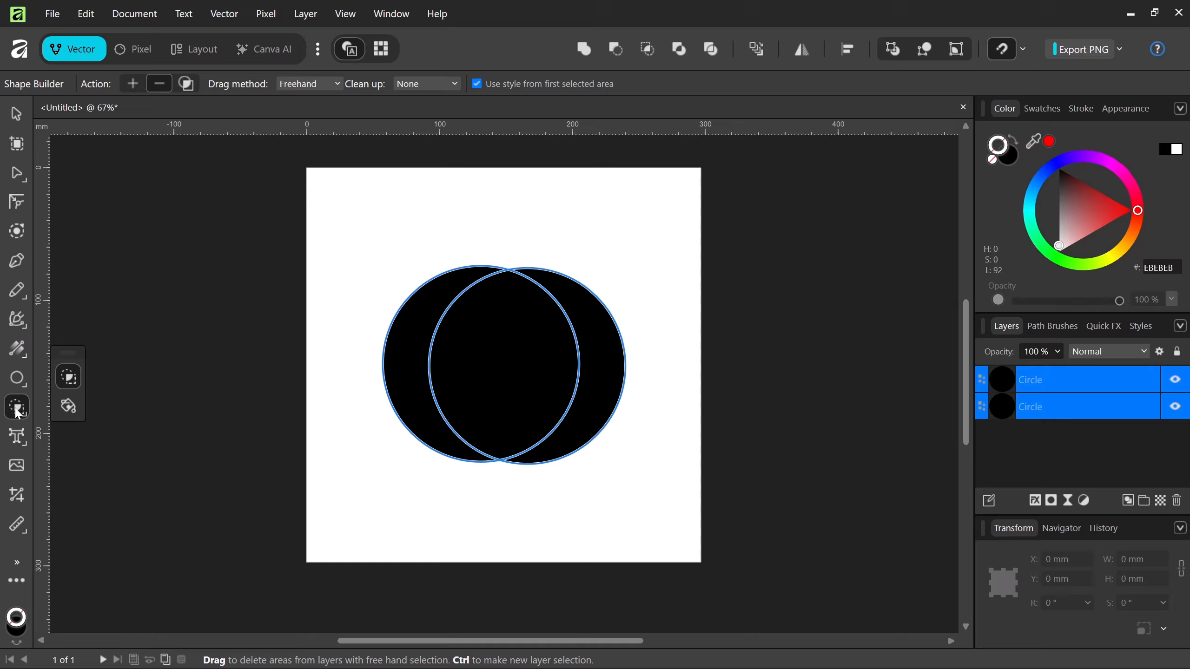
{"action": "left_click", "coordinate": [416, 396]}
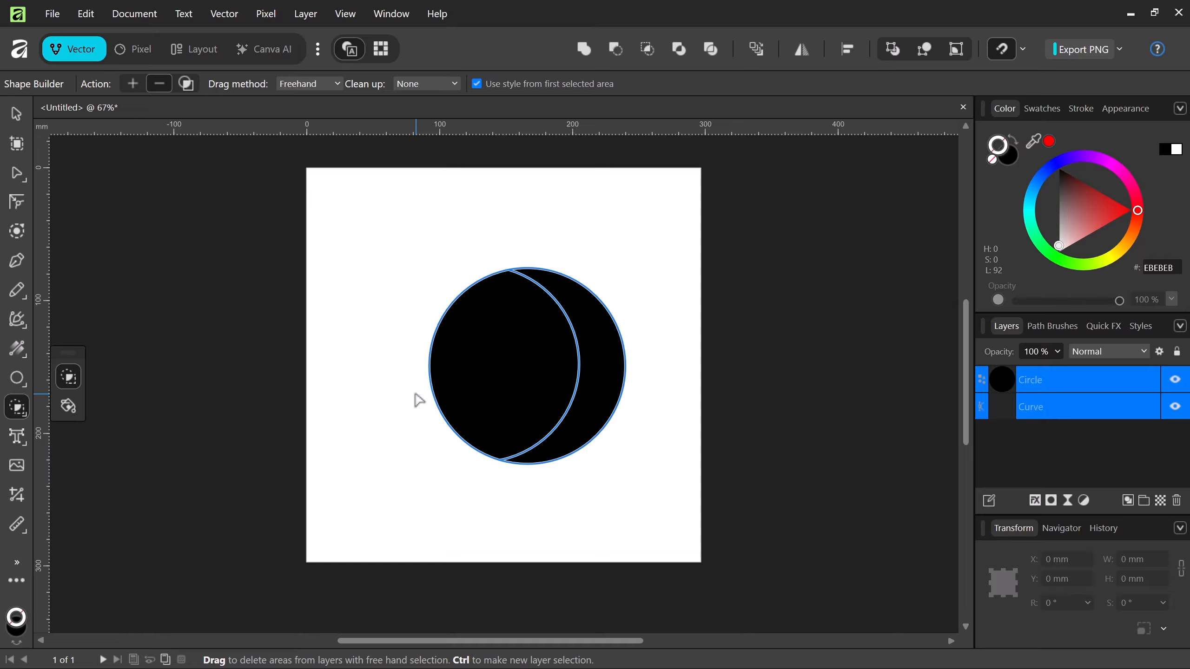
{"action": "left_click", "coordinate": [591, 428]}
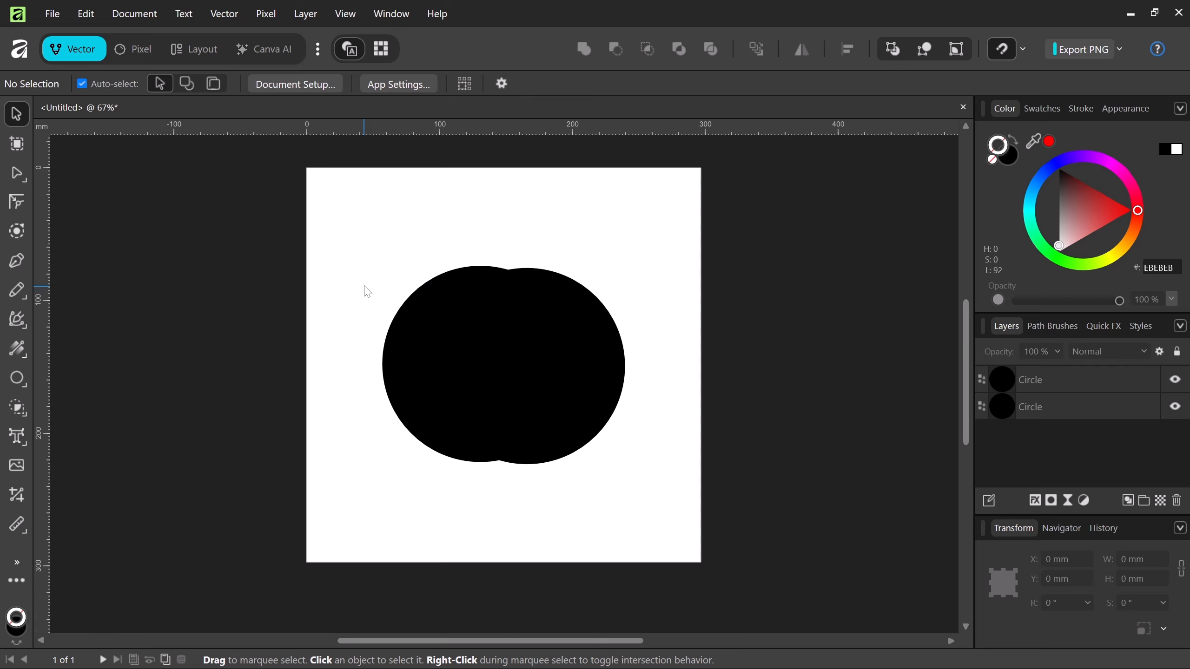
Try removing only the overlap of the two circles with the Xor Boolean operation, and undo it.
{"action": "left_click_drag", "start_coordinate": [364, 274], "coordinate": [592, 404]}
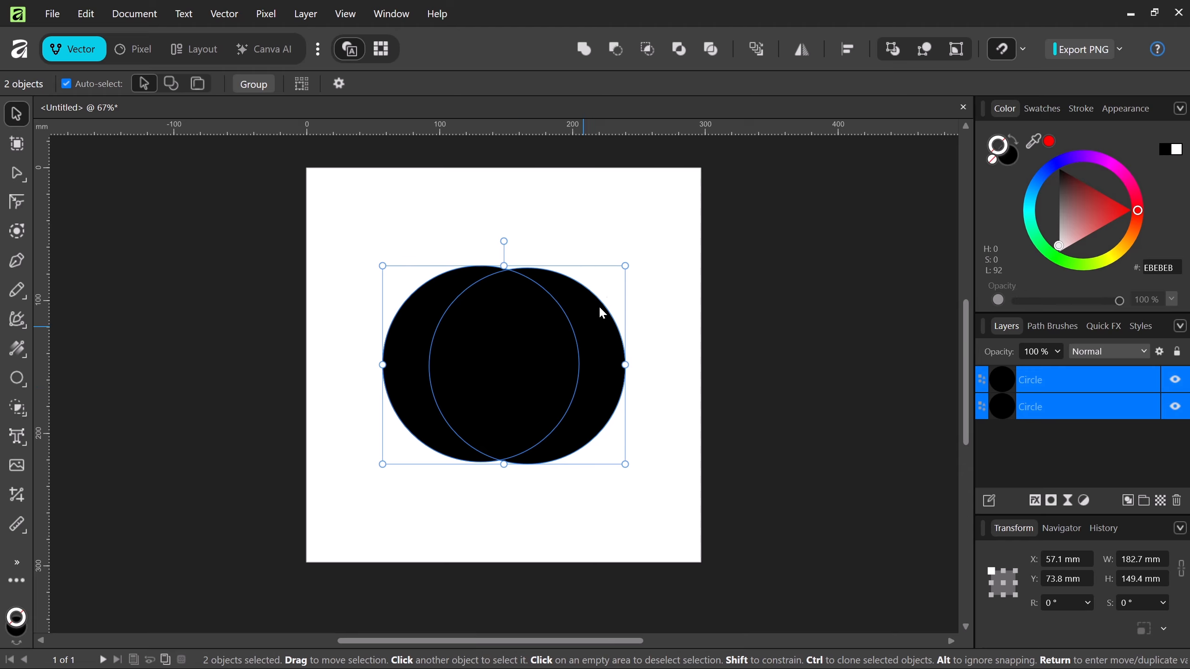
{"action": "left_click", "coordinate": [679, 50]}
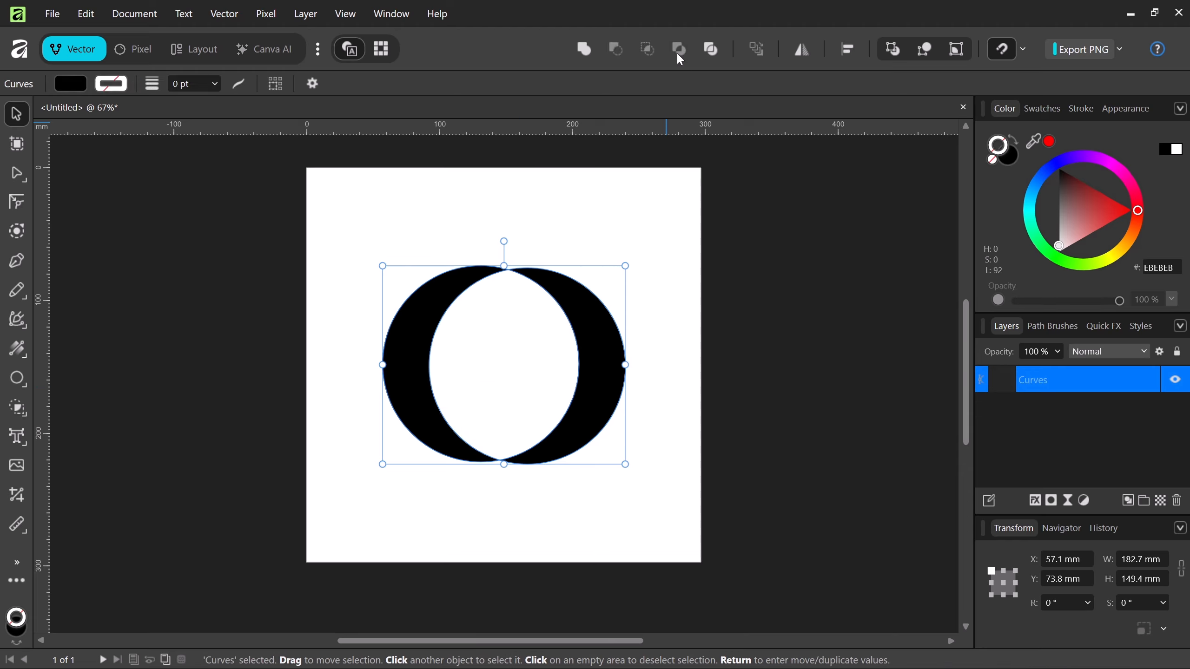
{"action": "key", "text": "ctrl+z"}
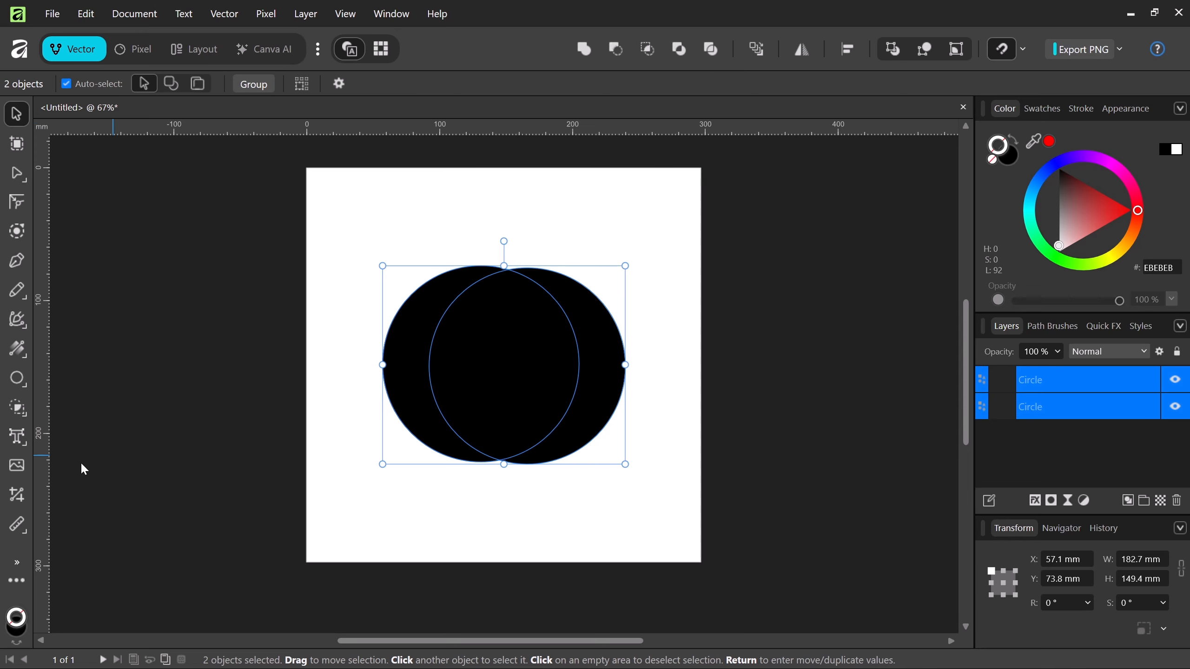
Delete only the overlap of the two circles with the Shape Builder in delete mode, leaving both crescents.
{"action": "left_click", "coordinate": [18, 406]}
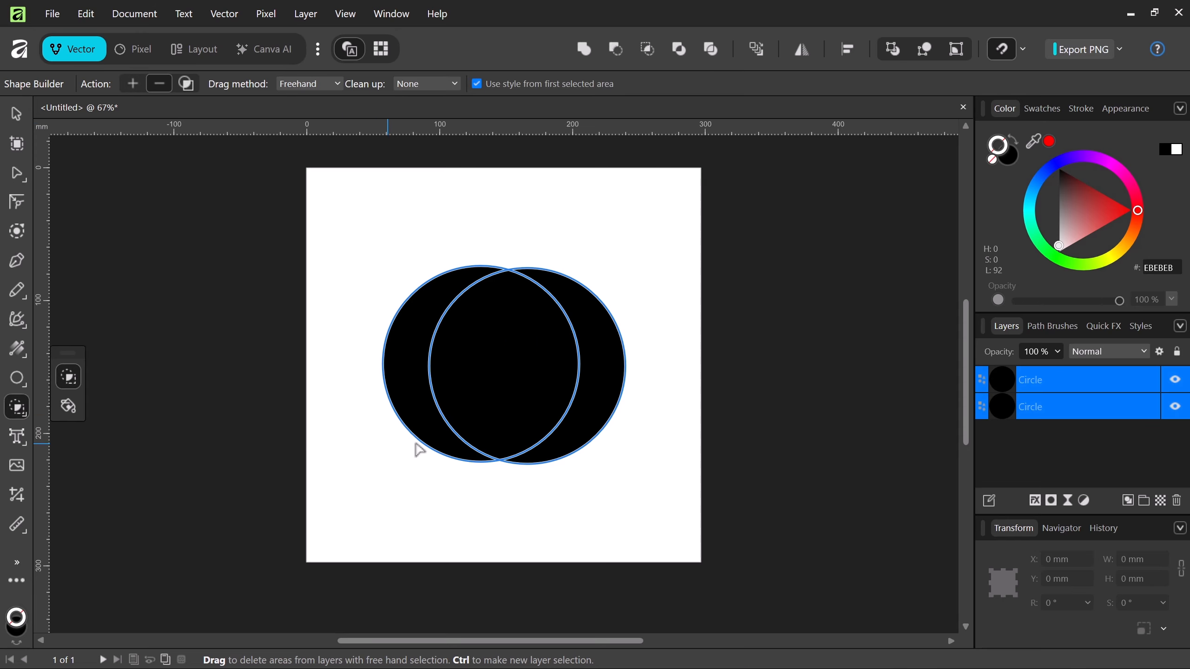
{"action": "left_click", "coordinate": [510, 407]}
{"action": "left_click", "coordinate": [511, 411]}
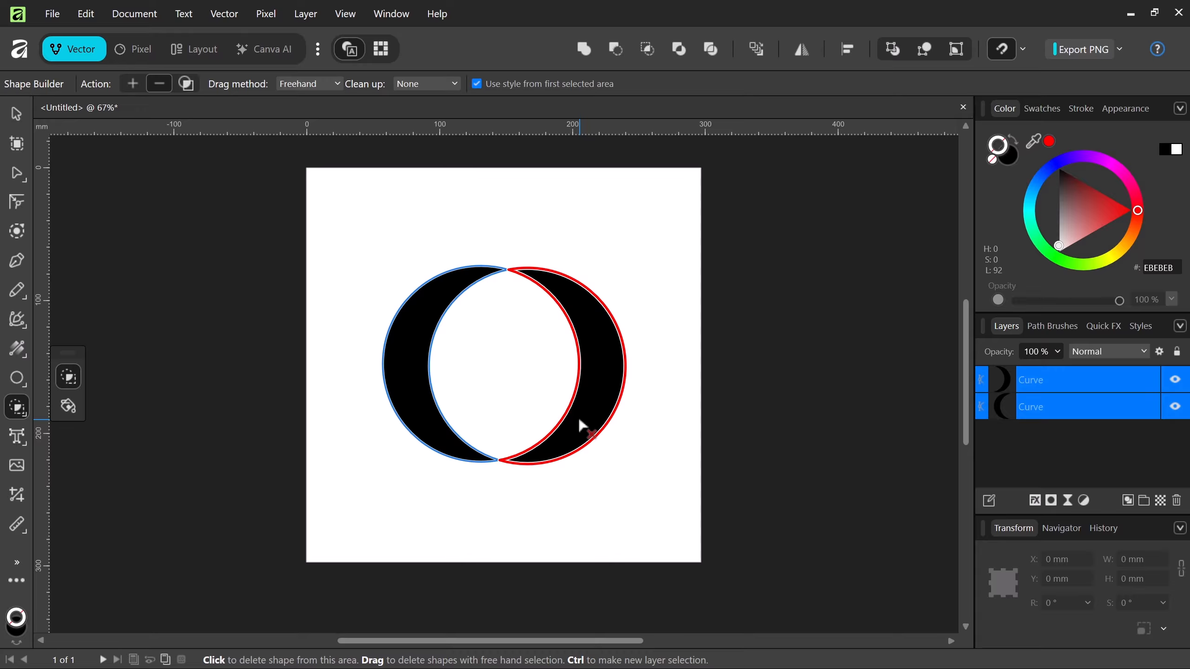
Scale the selected four-petal circle design down around its centre with the Move tool.
{"action": "key", "text": "v"}
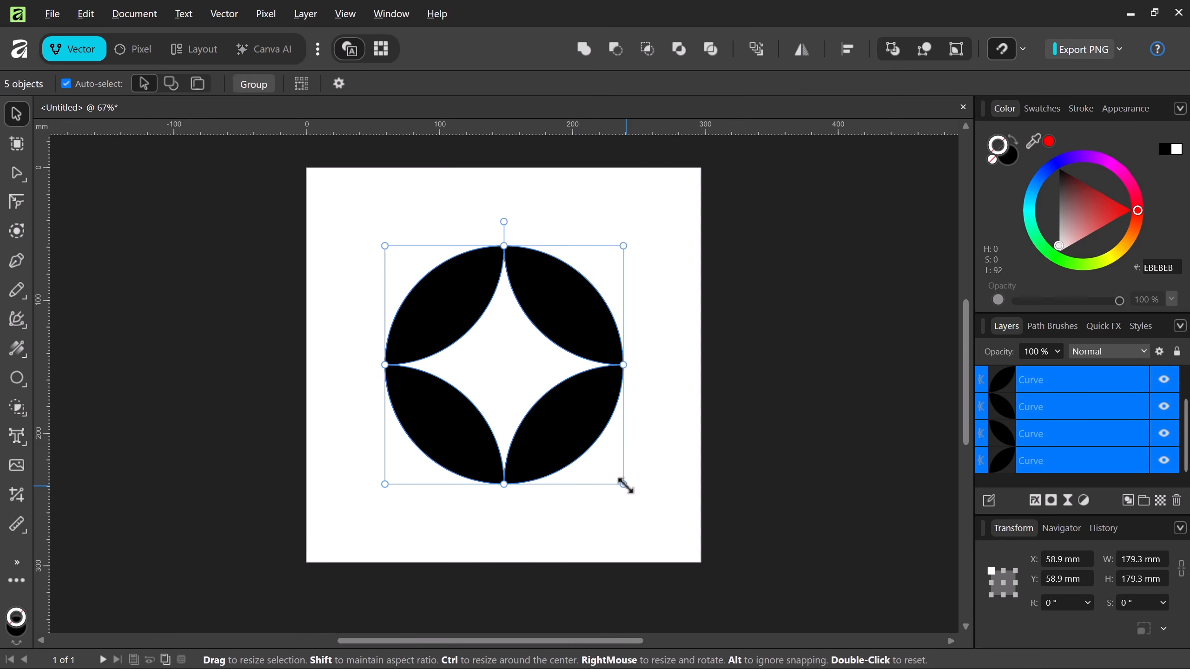
{"action": "left_click_drag", "start_coordinate": [626, 485], "coordinate": [631, 437]}
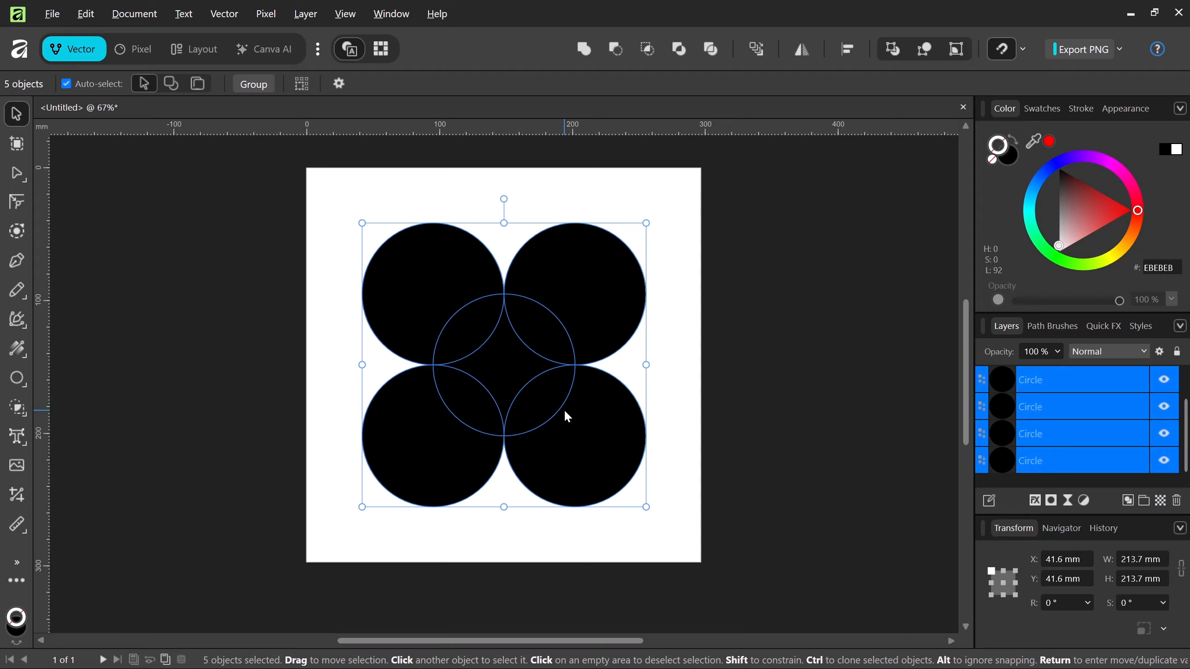
Delete the four corner circles' areas outside the central circle and the central star area with the Shape Builder.
{"action": "left_click", "coordinate": [20, 408]}
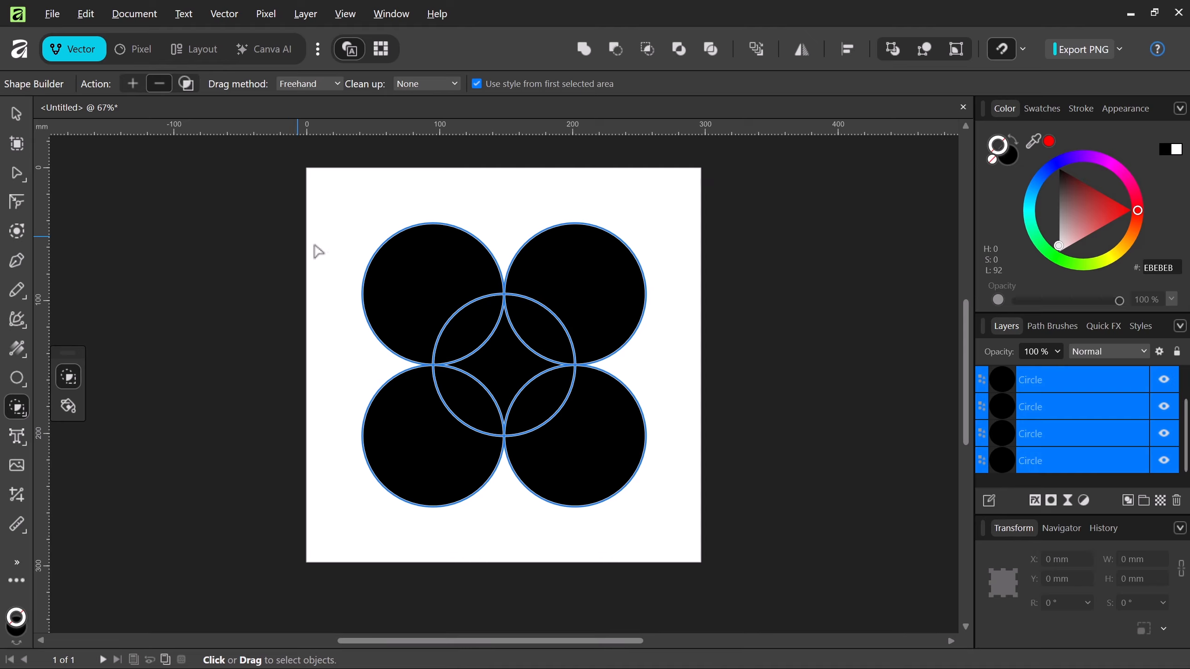
{"action": "left_click", "coordinate": [382, 283]}
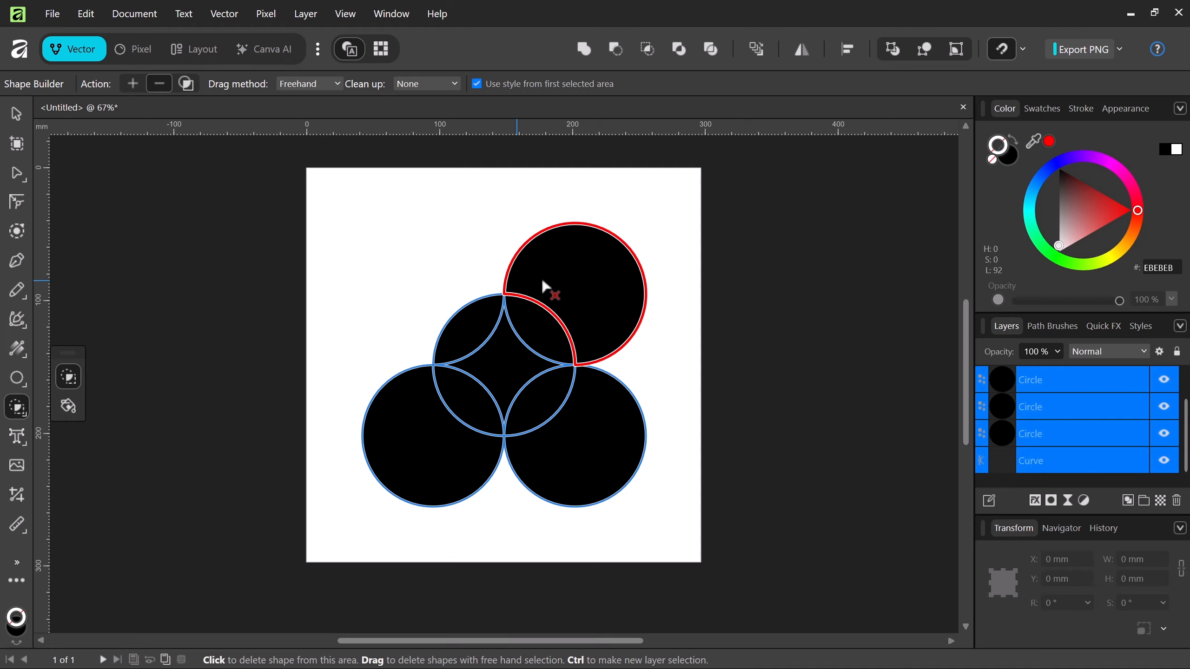
{"action": "left_click", "coordinate": [609, 284]}
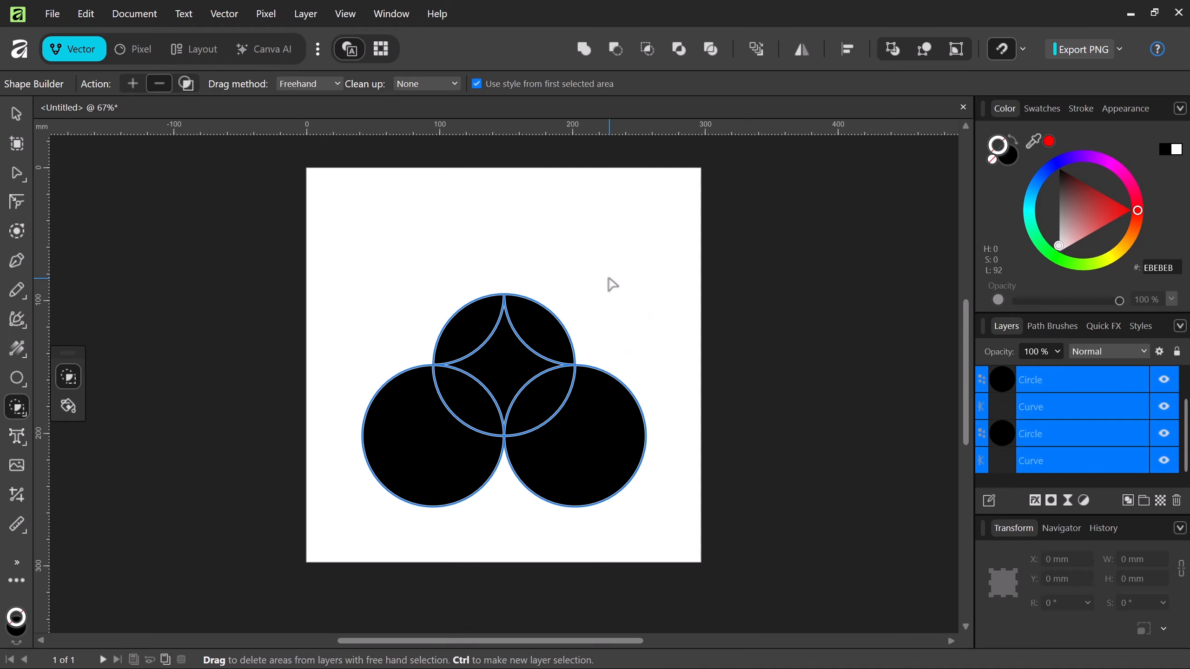
{"action": "left_click", "coordinate": [608, 415]}
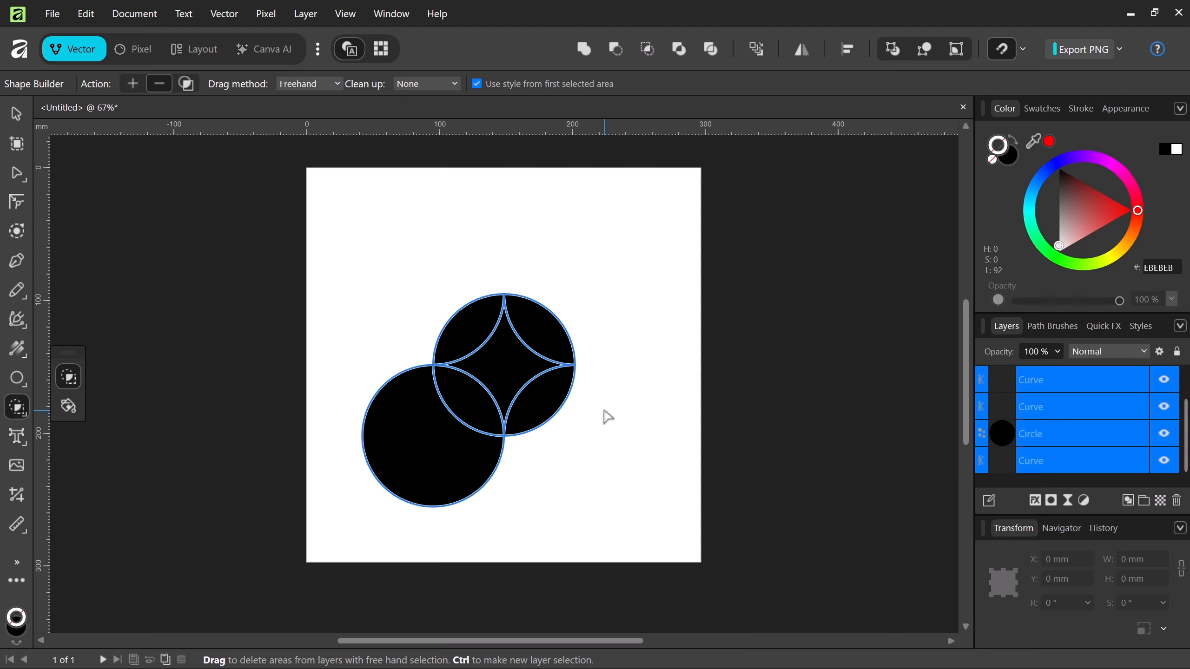
{"action": "left_click", "coordinate": [445, 464]}
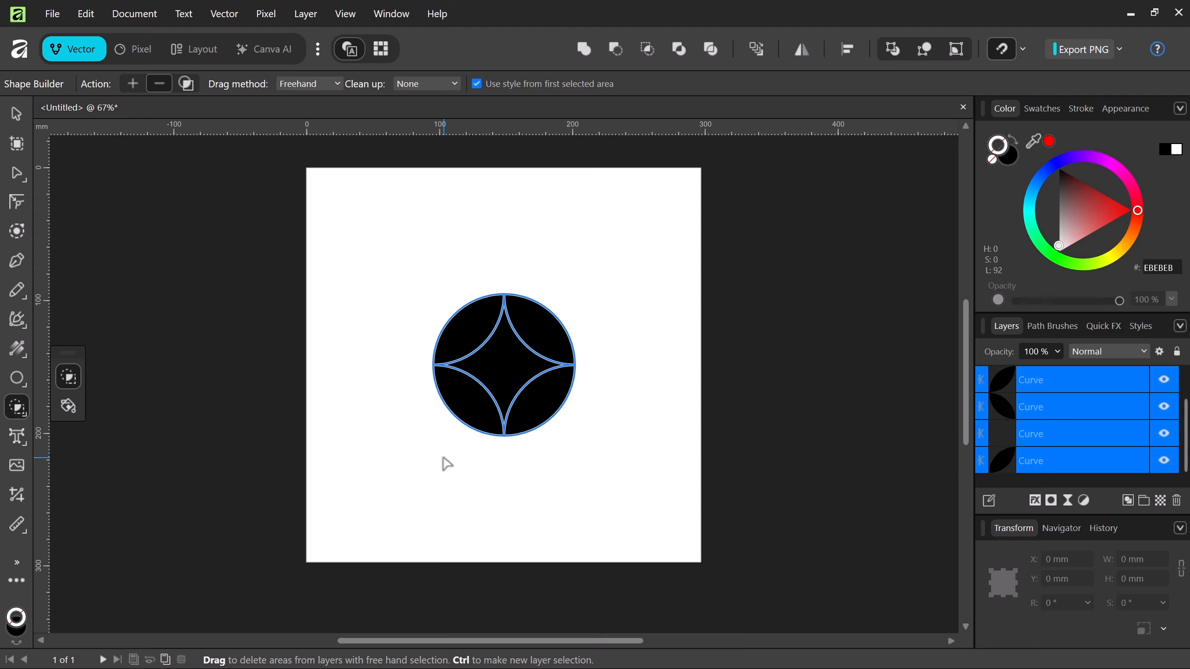
{"action": "left_click", "coordinate": [508, 384]}
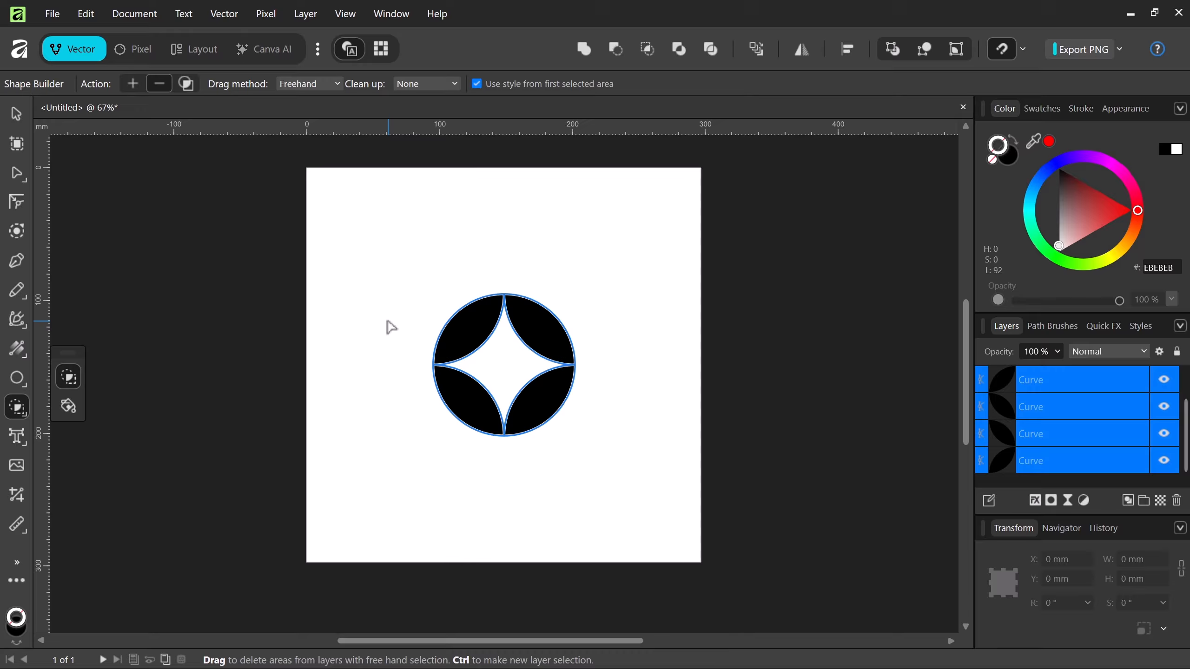
Select the whole four-petal design and enlarge it to about 145 mm square, centred on the page.
{"action": "left_click", "coordinate": [16, 113]}
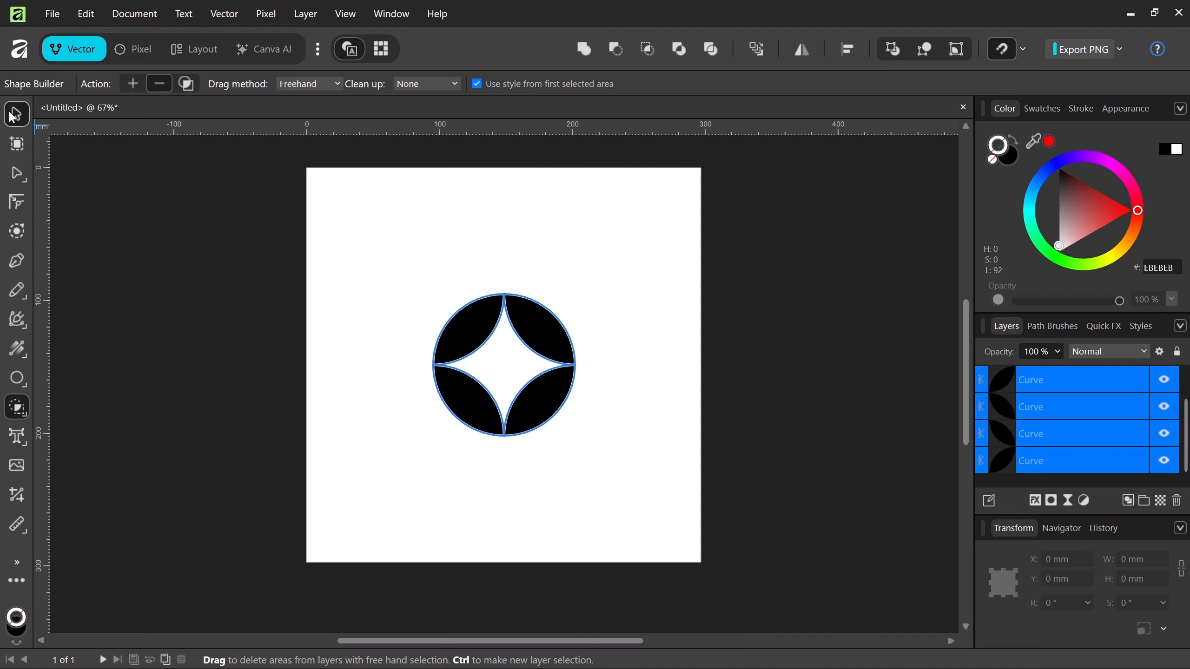
{"action": "left_click", "coordinate": [370, 303]}
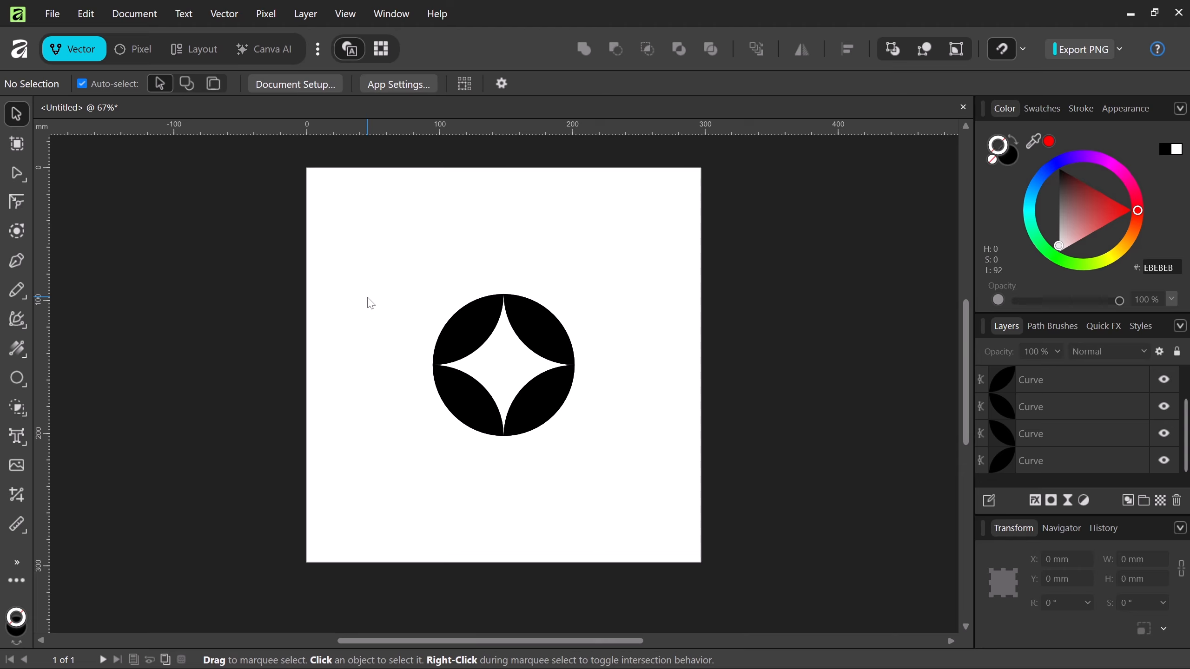
{"action": "left_click_drag", "start_coordinate": [370, 303], "coordinate": [618, 479]}
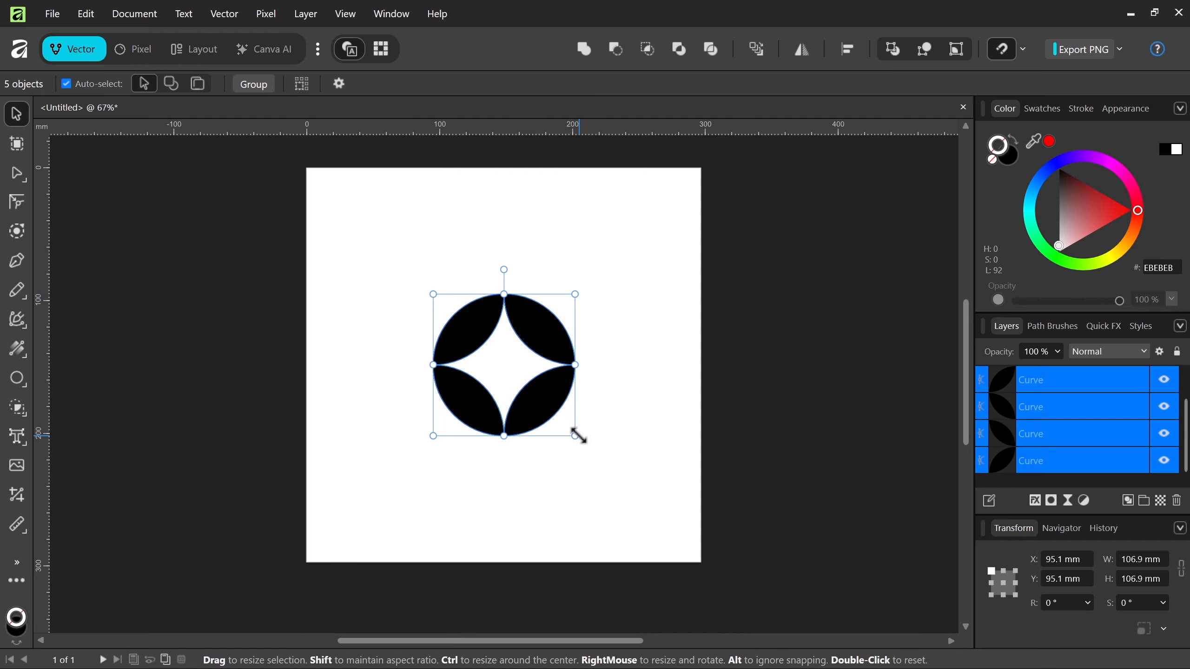
{"action": "left_click_drag", "start_coordinate": [579, 436], "coordinate": [705, 488]}
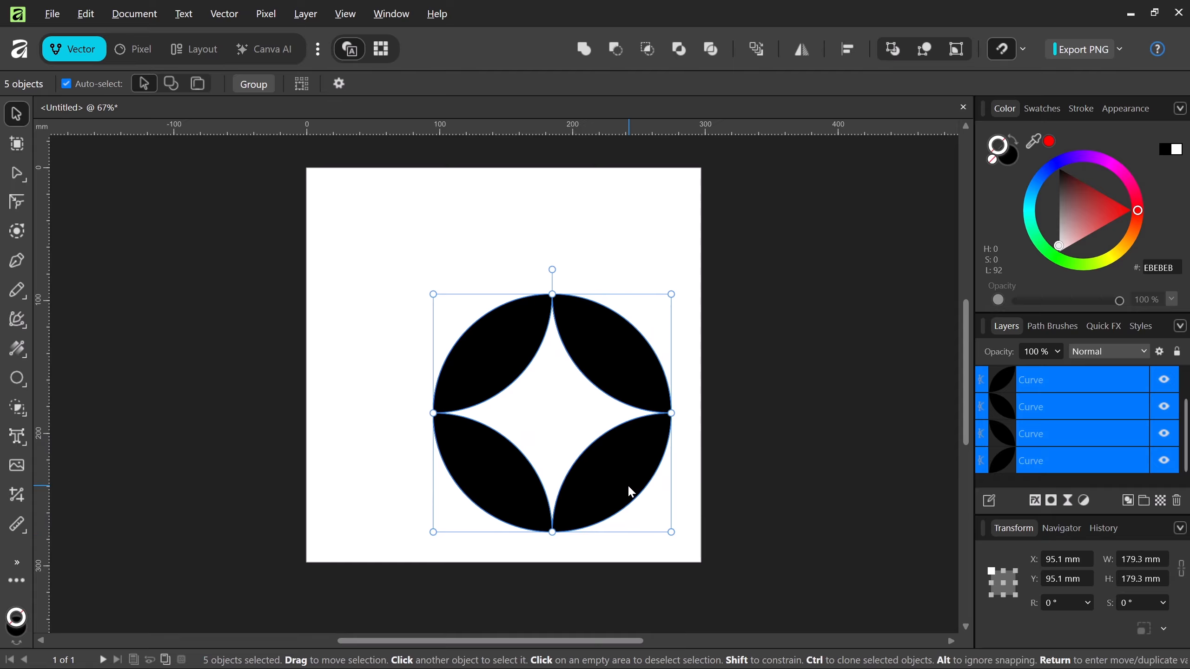
{"action": "left_click_drag", "start_coordinate": [629, 488], "coordinate": [580, 433]}
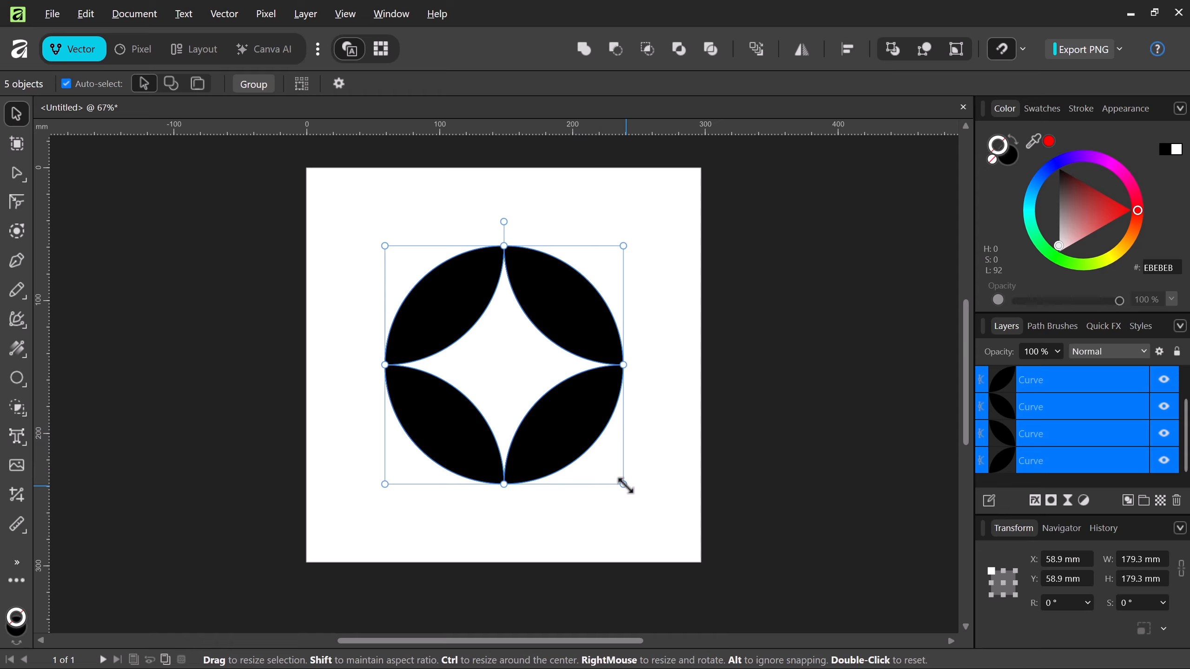
{"action": "left_click_drag", "start_coordinate": [626, 485], "coordinate": [631, 441]}
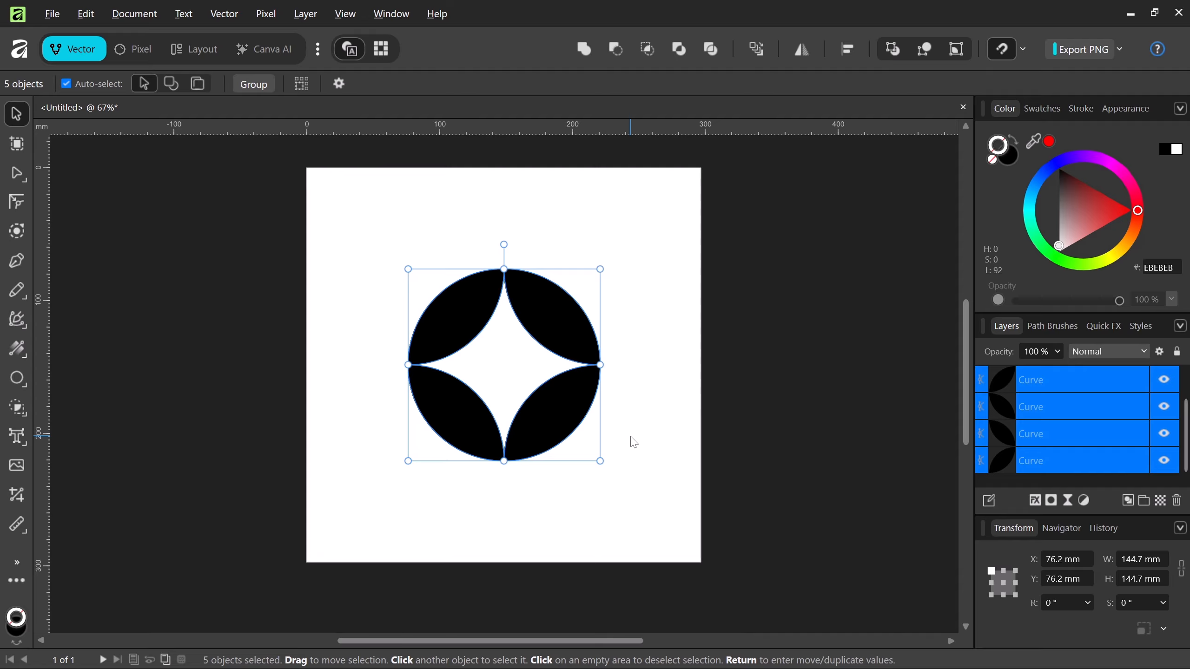